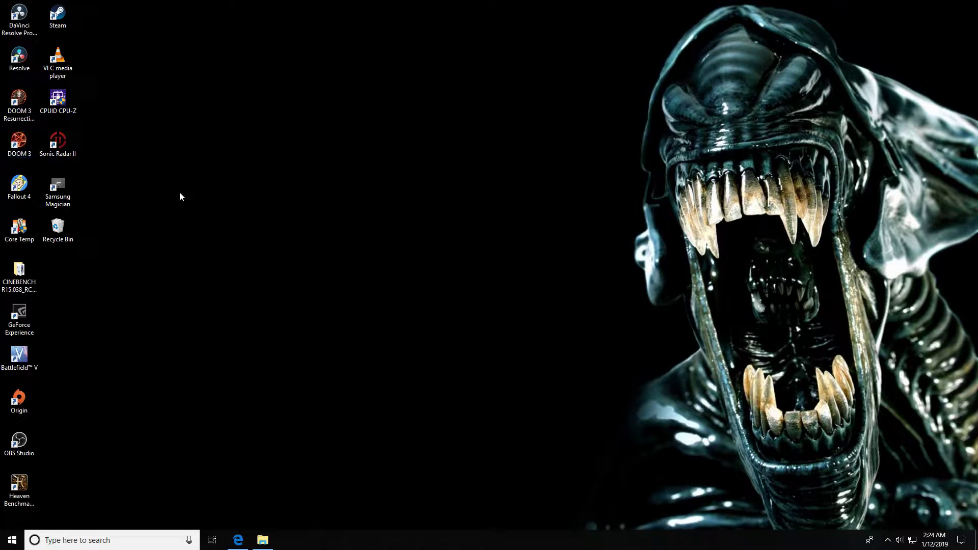
# Launch DOOM 3 through Steam from its desktop shortcut
pyautogui.doubleClick(15, 142)
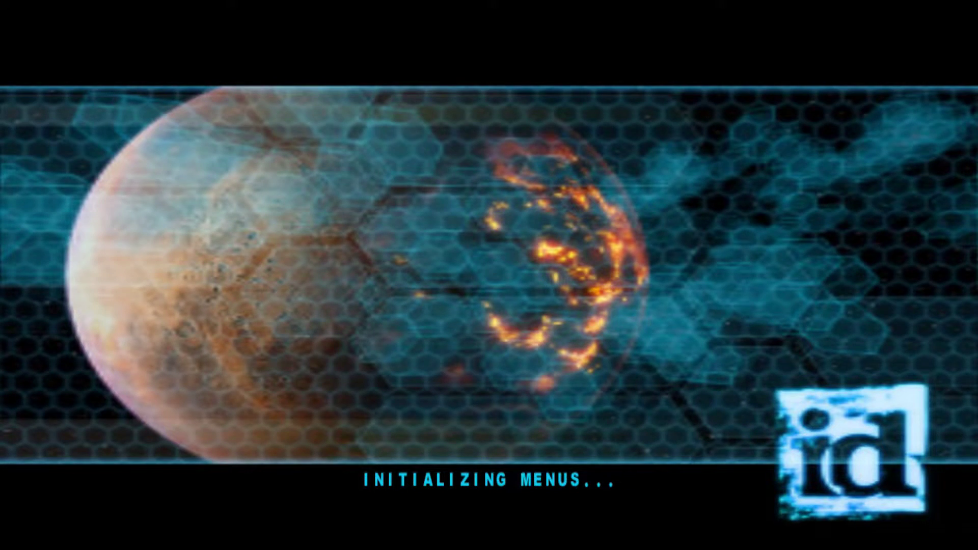
# Skip the intro, set com_allowconsole 1 in the console, and run the editor command
pyautogui.press('Escape')
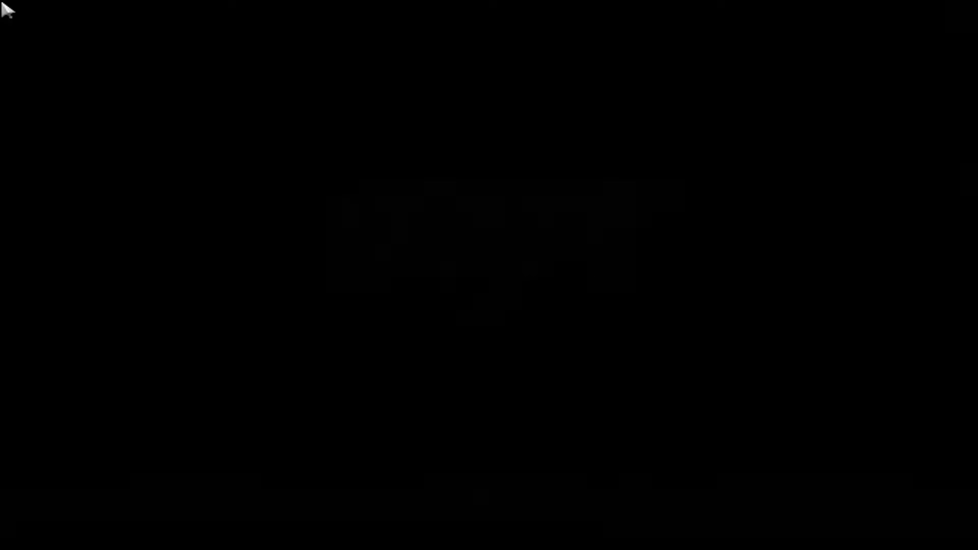
pyautogui.hotkey('ctrl', 'alt', '`')
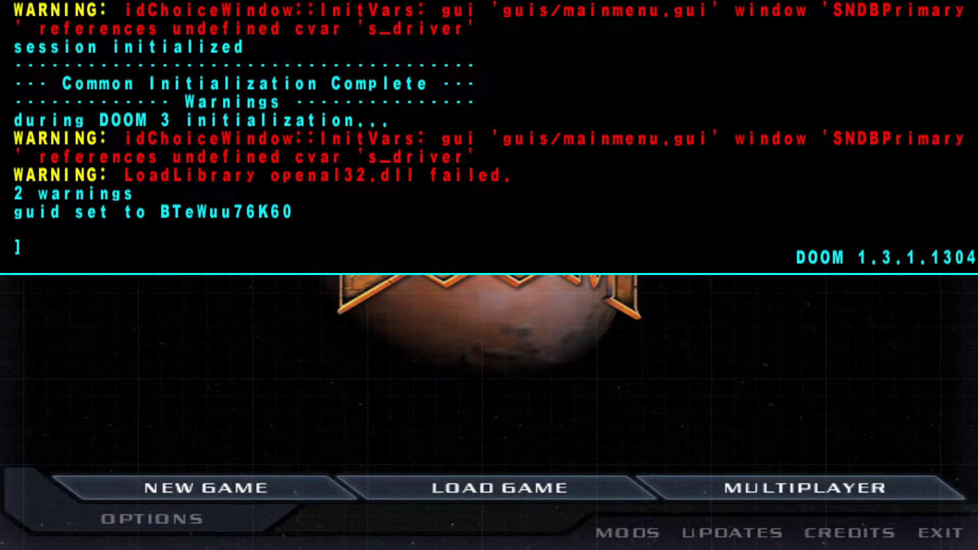
pyautogui.write('cp,,')
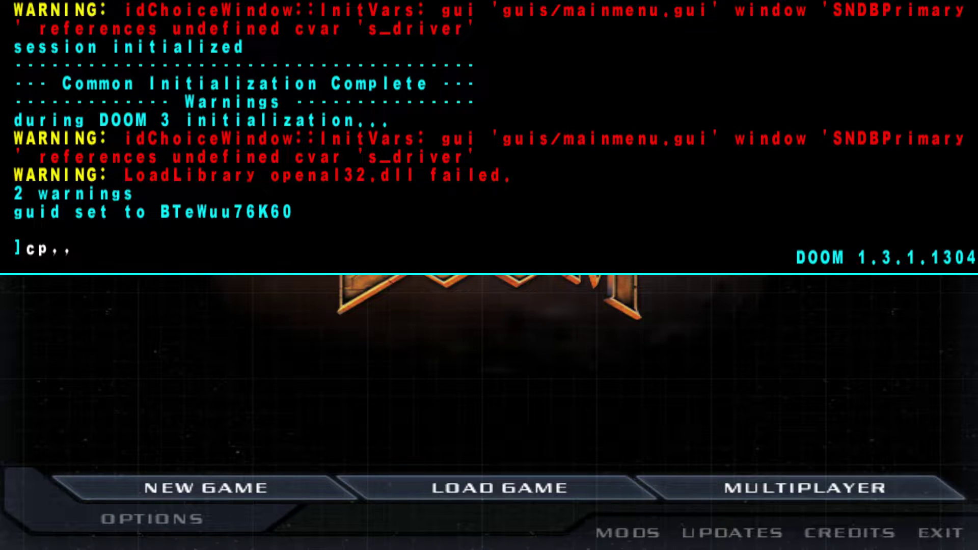
pyautogui.press('BackSpace')
pyautogui.press('BackSpace')
pyautogui.press('BackSpace')
pyautogui.press('BackSpace')
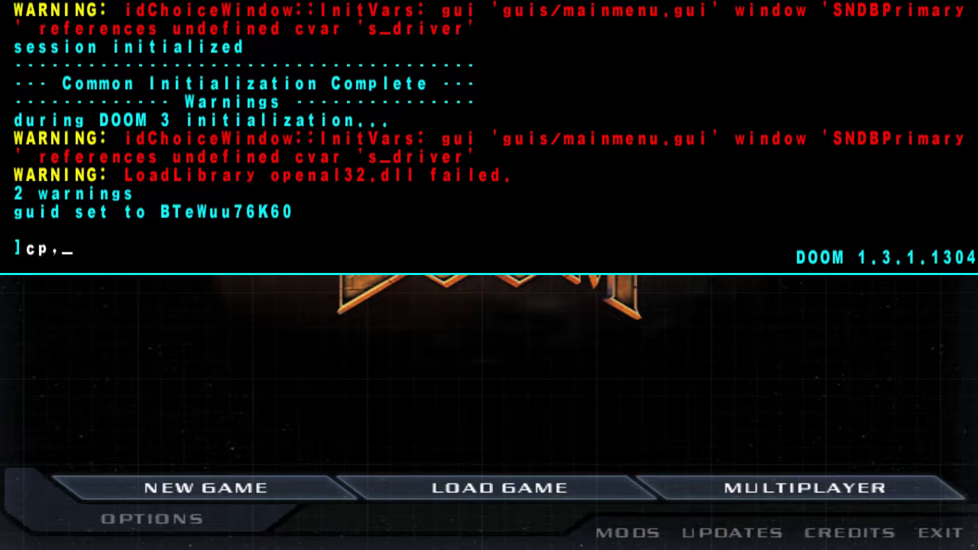
pyautogui.write('com_allowco')
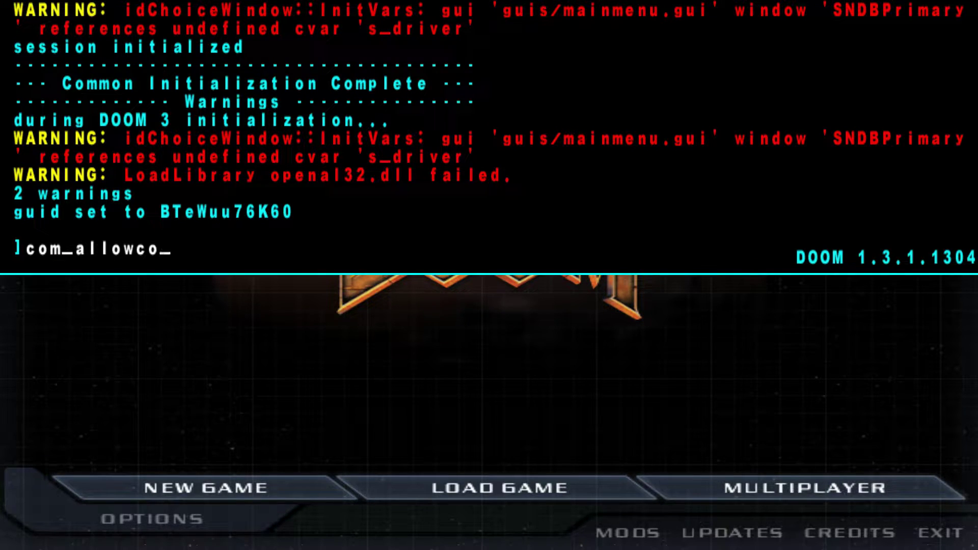
pyautogui.write('nsole 1')
pyautogui.press('Return')
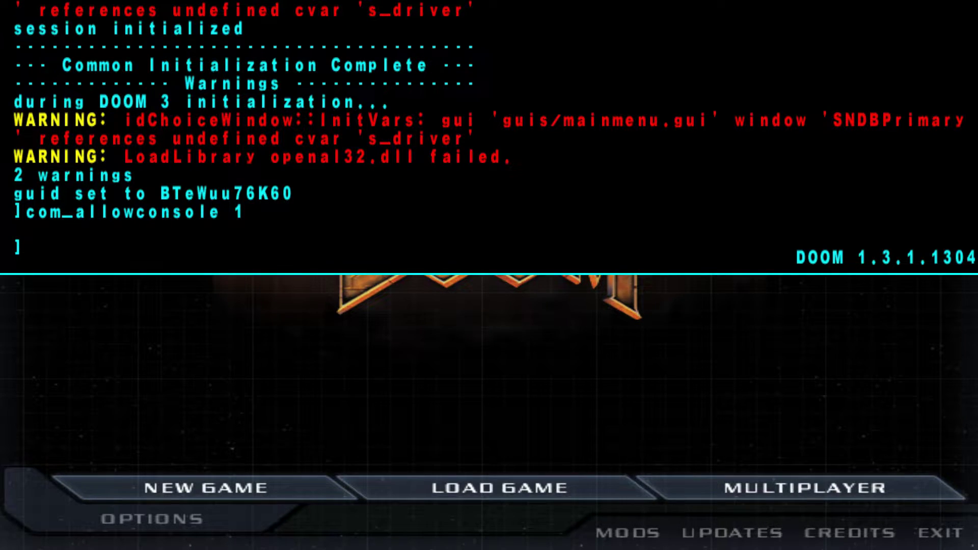
pyautogui.write('editor')
pyautogui.press('Return')
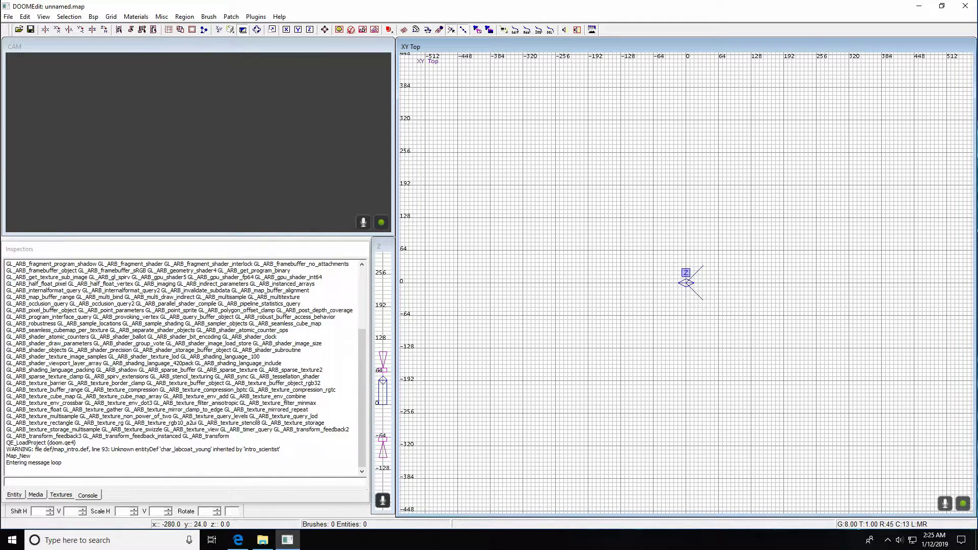
# Focus the XY Top grid view of the new empty map
pyautogui.click(737, 351)
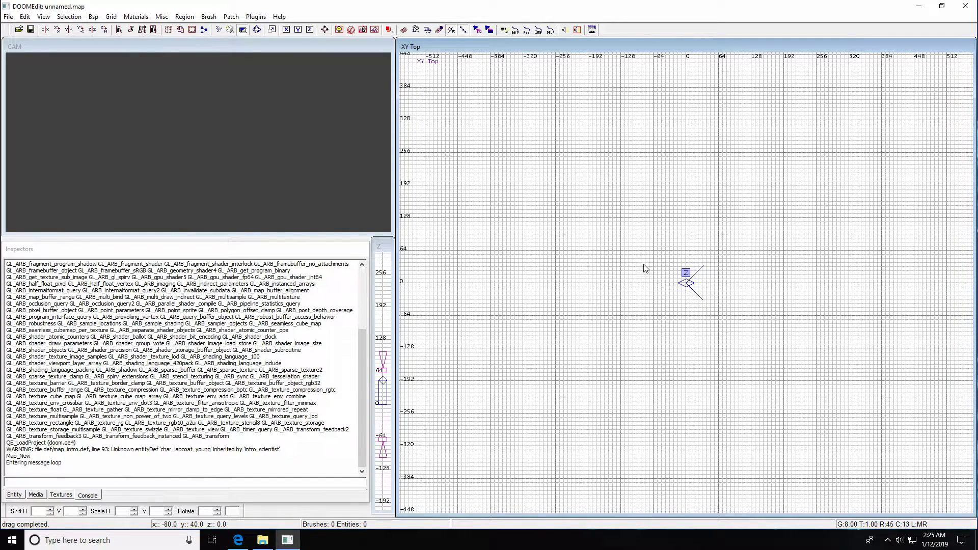
# Add a light entity right of the origin and try opening its light editor with J
pyautogui.rightClick(643, 234)
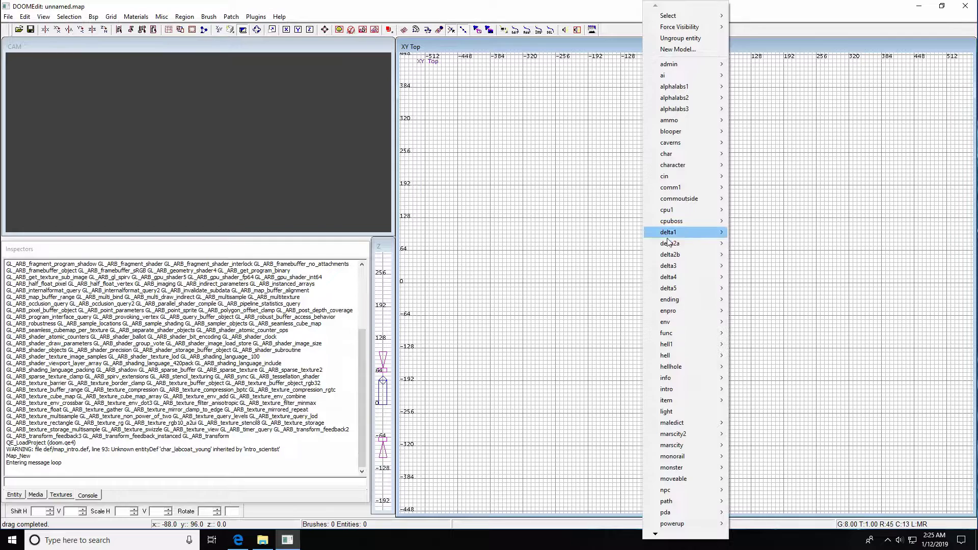
pyautogui.click(667, 411)
pyautogui.moveTo(641, 233); pyautogui.dragTo(711, 278)
pyautogui.press('j')
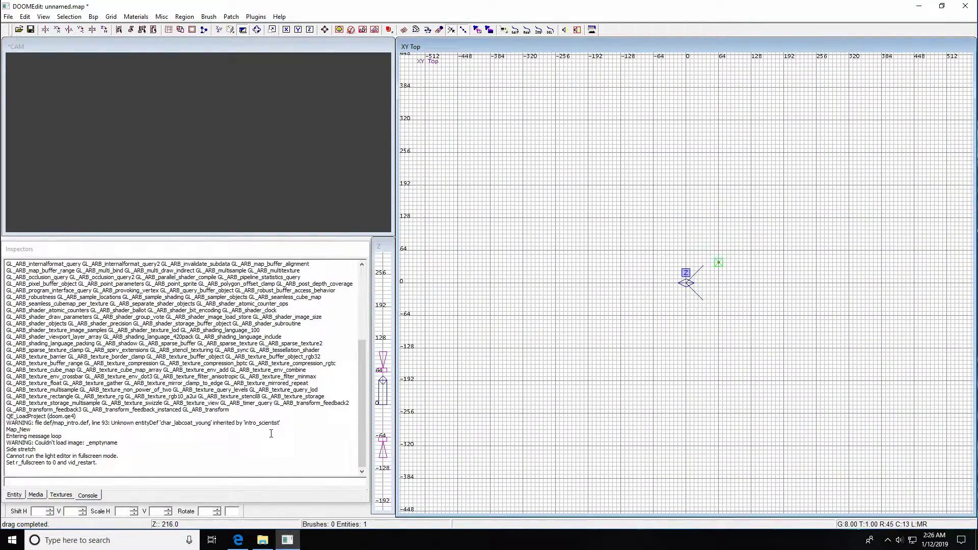
# Enter r_fullscreen 1 in the Doom 3 console
pyautogui.hotkey('alt', 'Tab')
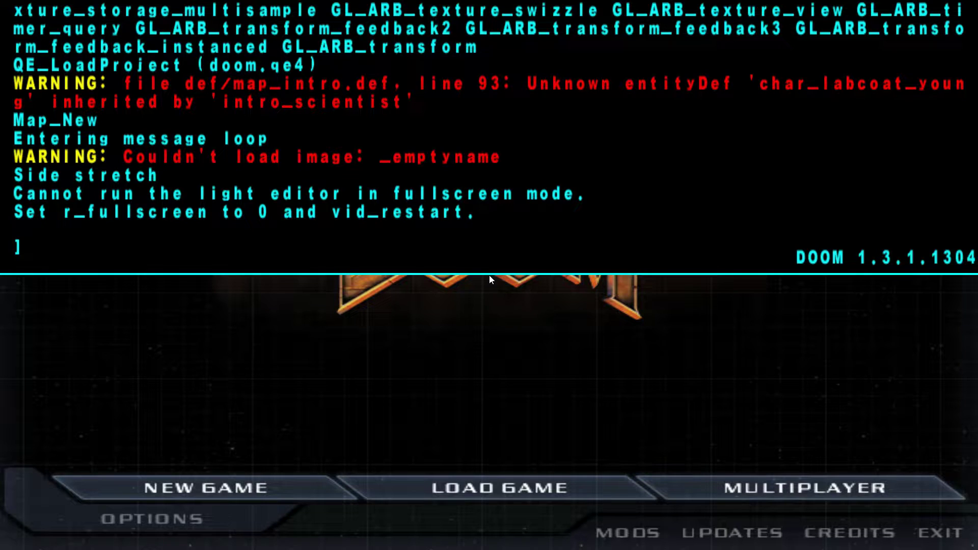
pyautogui.write('r_fi;;')
pyautogui.press('BackSpace')
pyautogui.press('BackSpace')
pyautogui.press('BackSpace')
pyautogui.write('ullscre4e')
pyautogui.press('BackSpace')
pyautogui.press('BackSpace')
pyautogui.write('en 1')
pyautogui.press('Return')
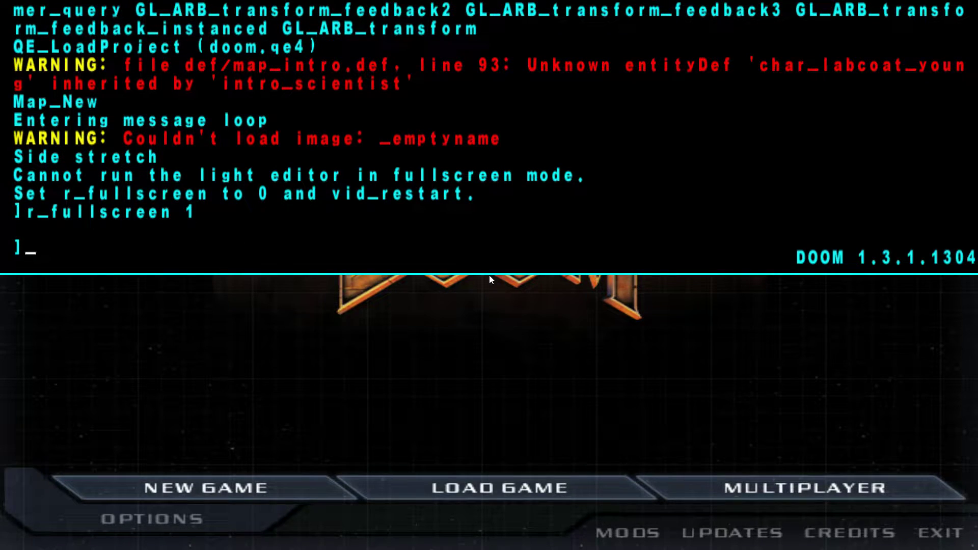
# Set r_fullscreen to 0 and quit the game with exit
pyautogui.press('Up')
pyautogui.press('BackSpace')
pyautogui.write('0')
pyautogui.press('Return')
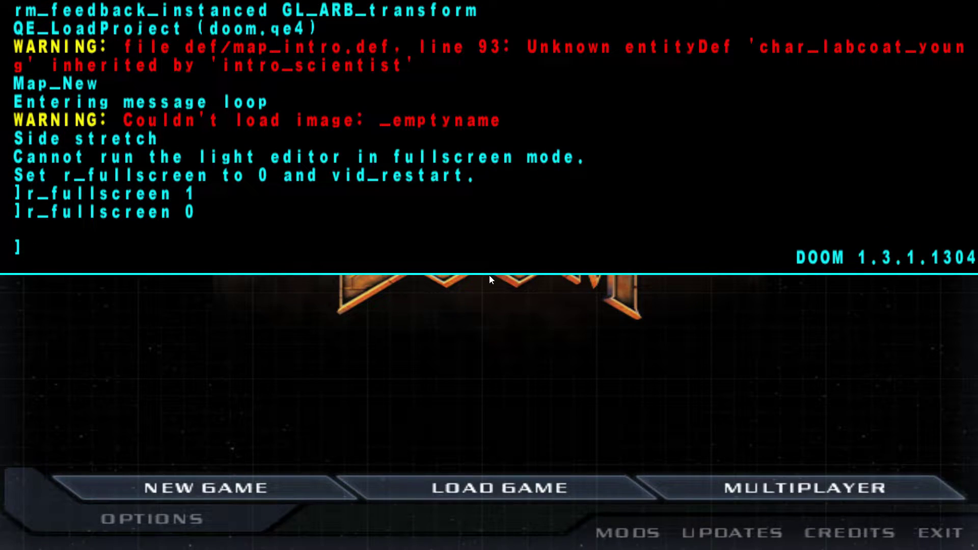
pyautogui.write('exit')
pyautogui.press('Return')
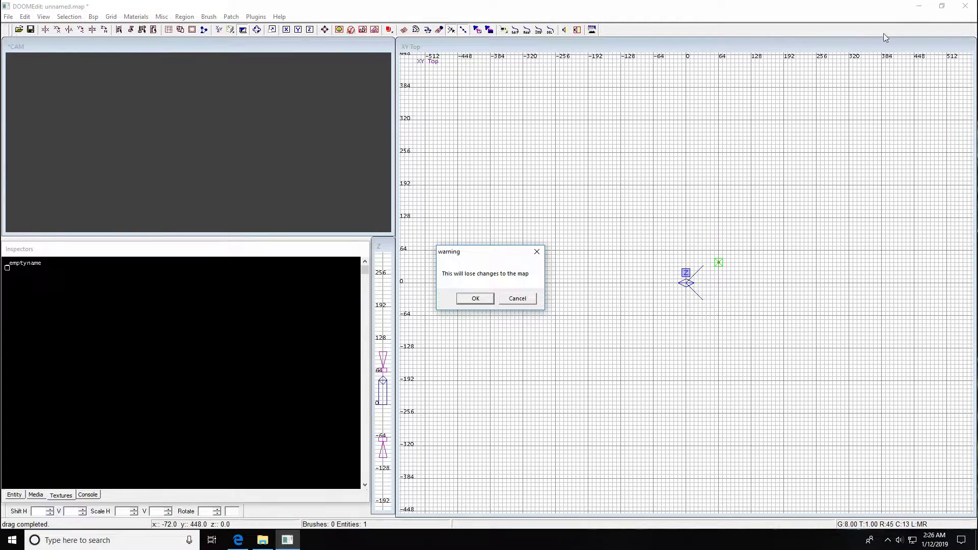
# Accept losing map changes, relaunch DOOM 3 windowed, and start the editor from the console
pyautogui.click(475, 299)
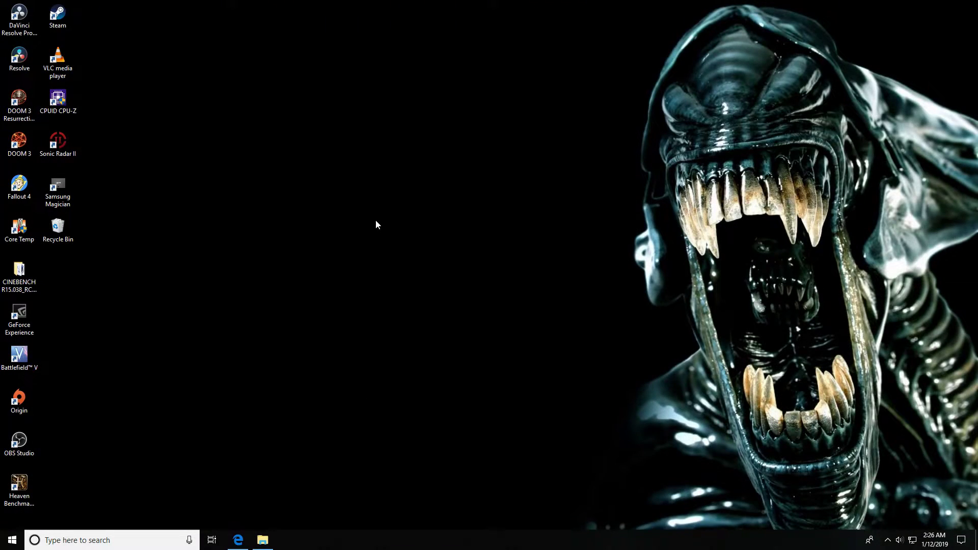
pyautogui.doubleClick(11, 142)
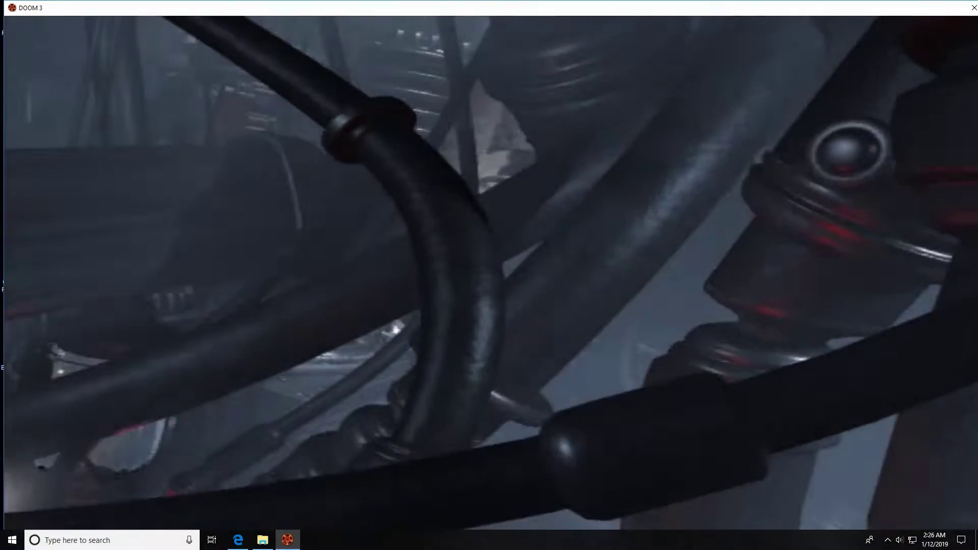
pyautogui.hotkey('ctrl', 'alt', '`')
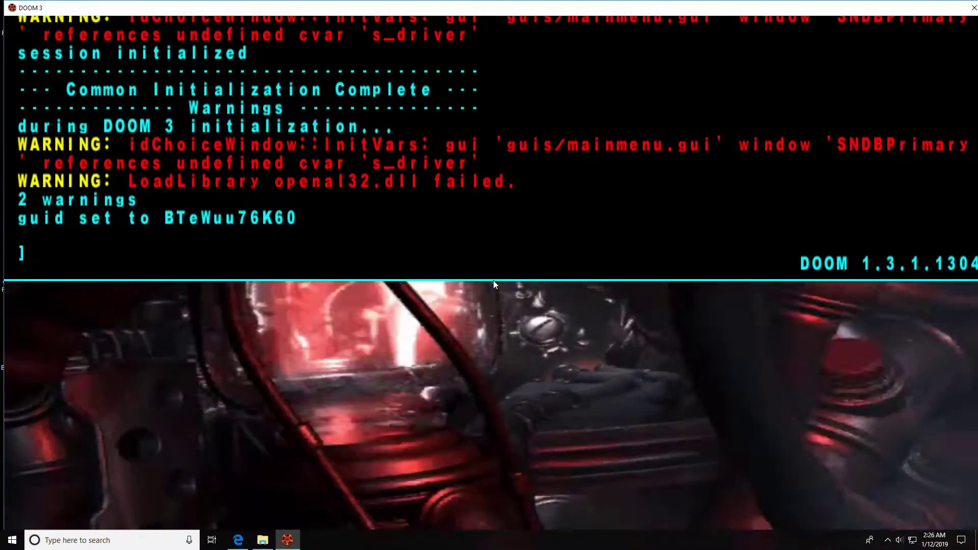
pyautogui.write('editor')
pyautogui.press('Return')
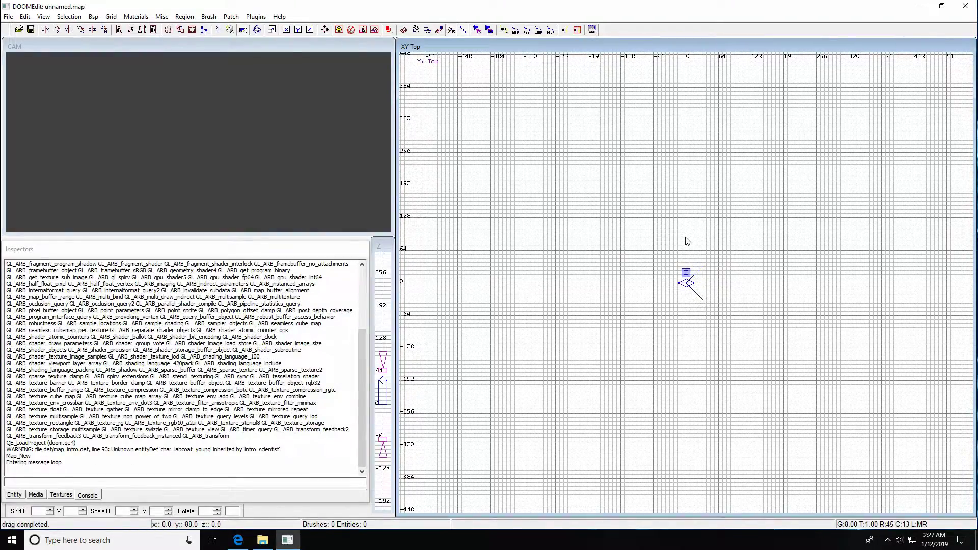
pyautogui.rightClick(656, 237)
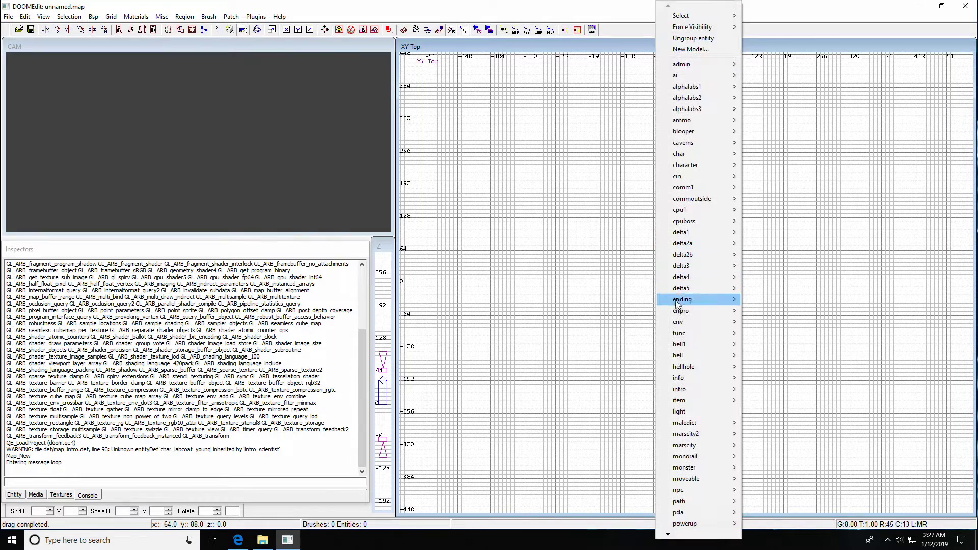
pyautogui.click(679, 413)
pyautogui.moveTo(661, 233); pyautogui.dragTo(718, 274)
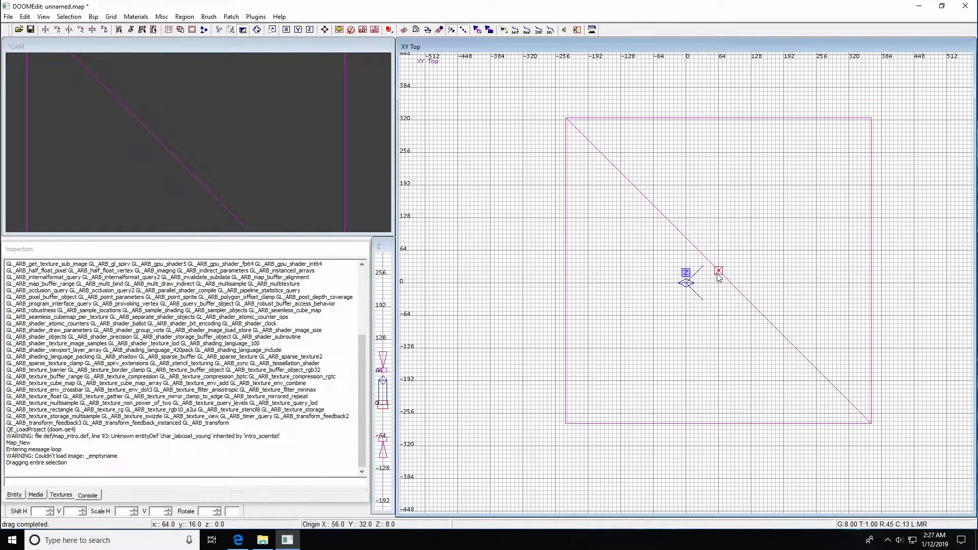
pyautogui.press('j')
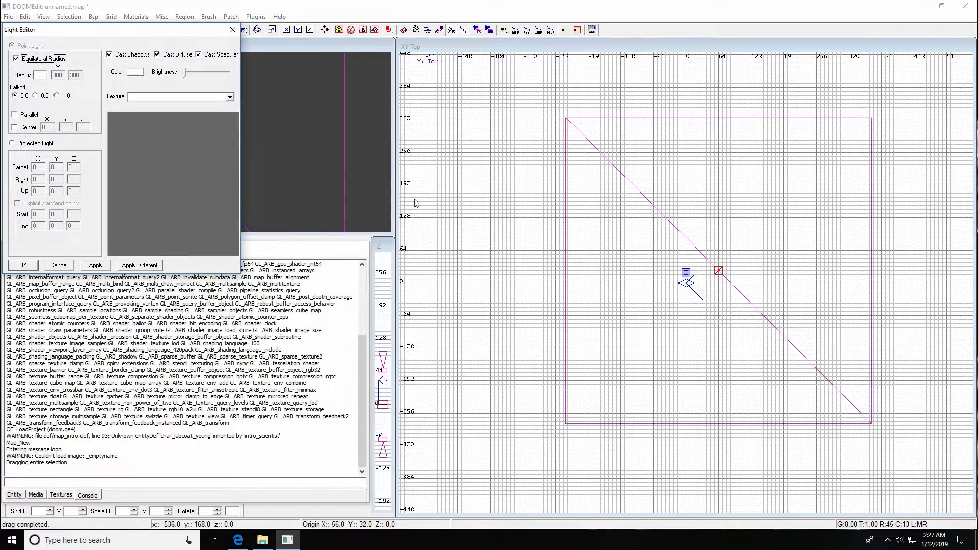
pyautogui.click(59, 265)
pyautogui.click(724, 273)
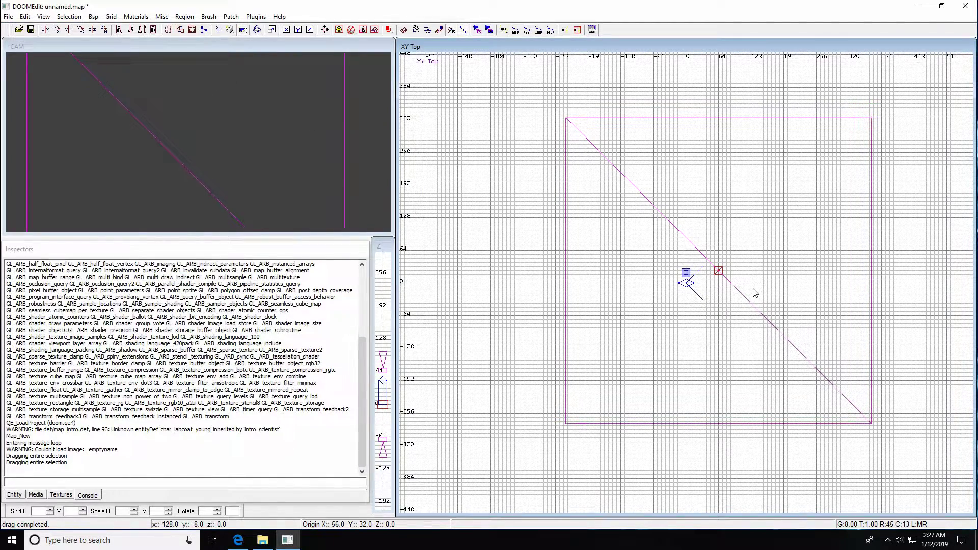
pyautogui.press('BackSpace')
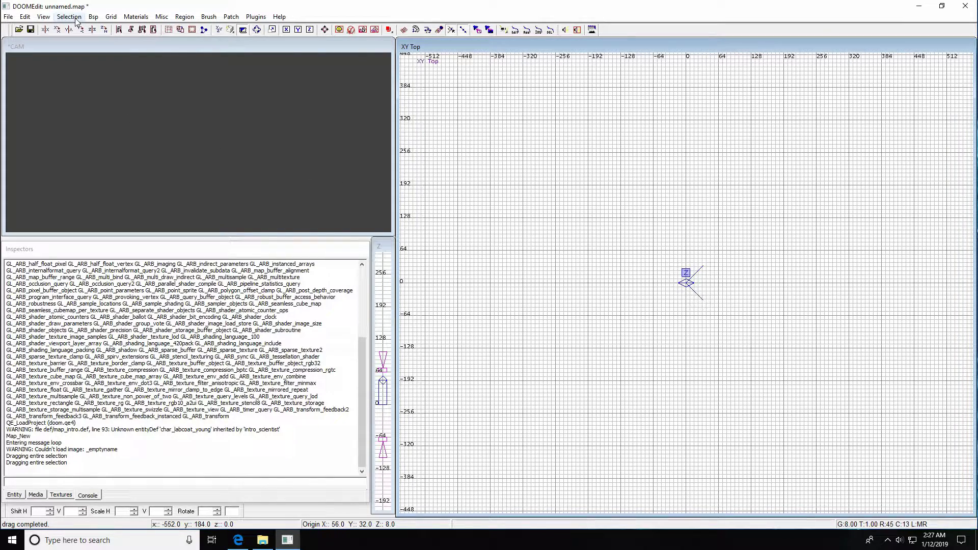
# Set the grid spacing to 16 and toggle grid snapping
pyautogui.click(106, 21)
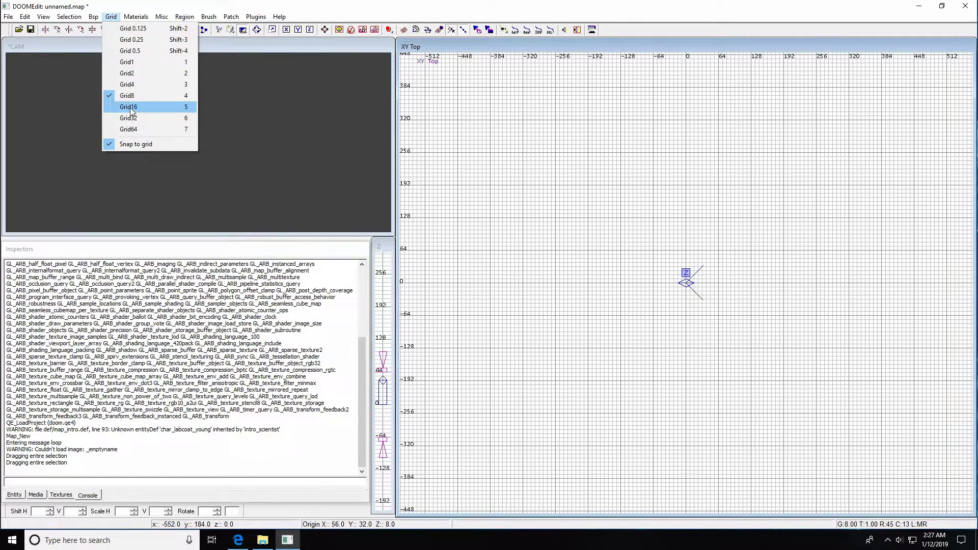
pyautogui.click(131, 108)
pyautogui.click(111, 16)
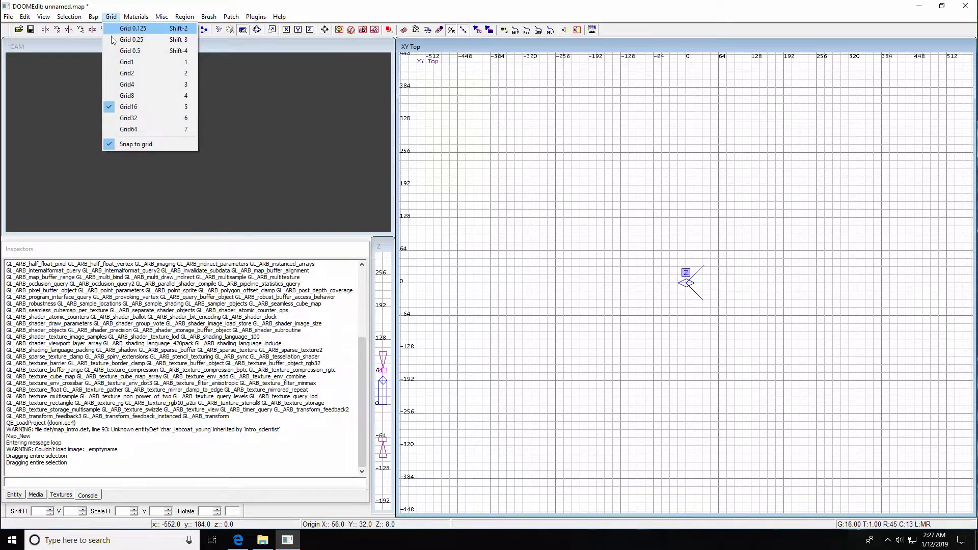
pyautogui.click(129, 144)
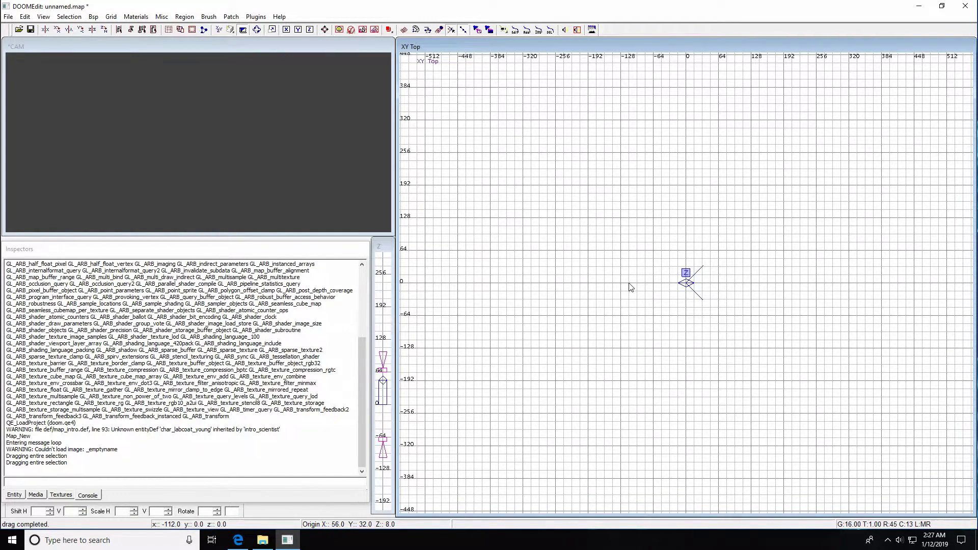
# Place an info_player_start entity and shift it slightly right in the front view
pyautogui.rightClick(639, 271)
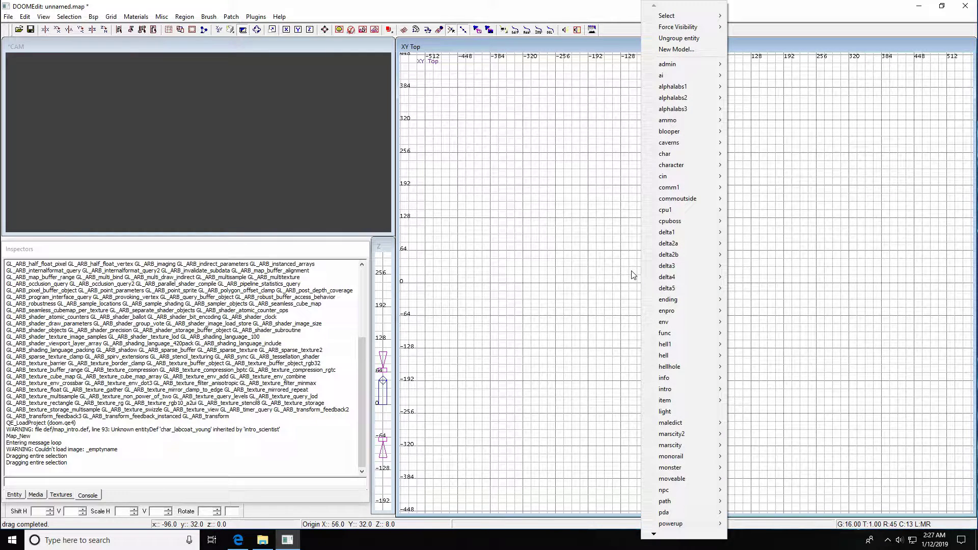
pyautogui.moveTo(683, 333)
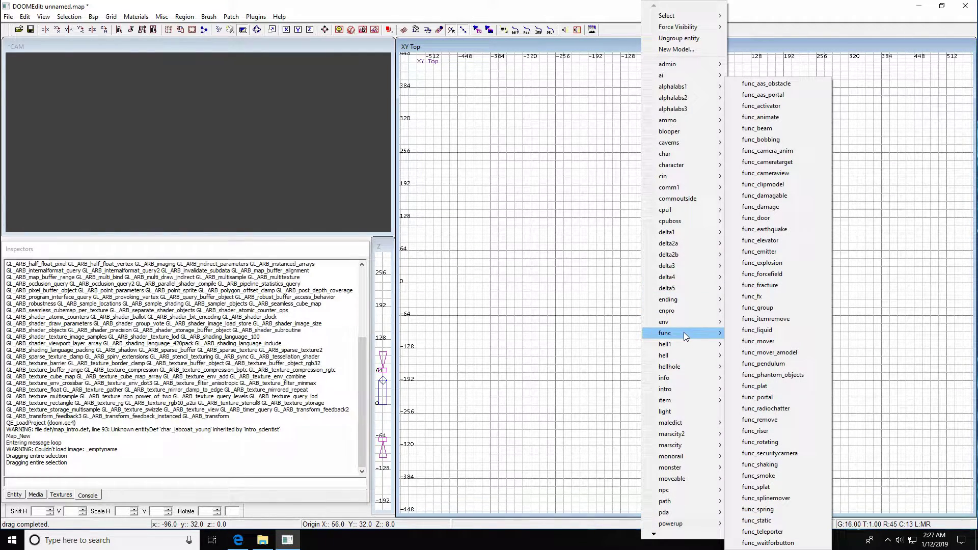
pyautogui.moveTo(677, 379)
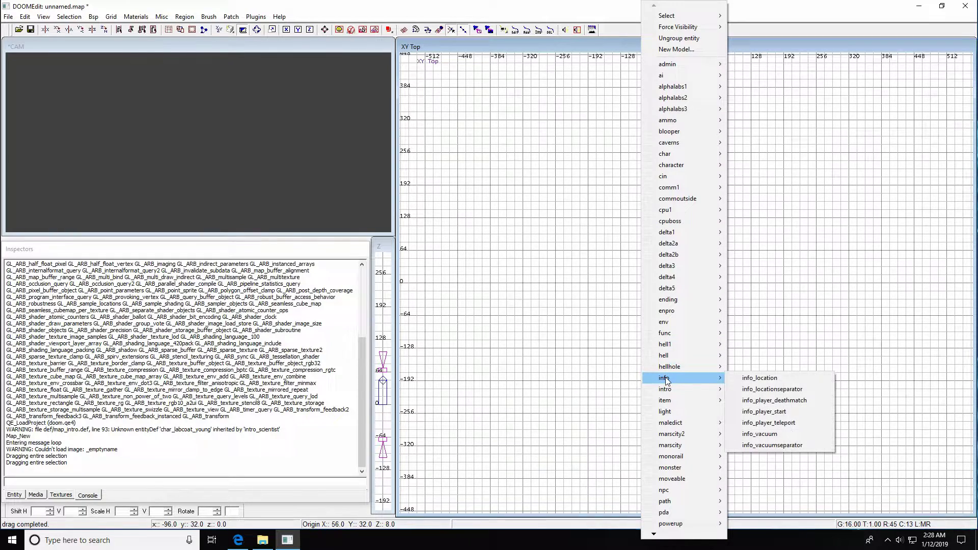
pyautogui.click(765, 412)
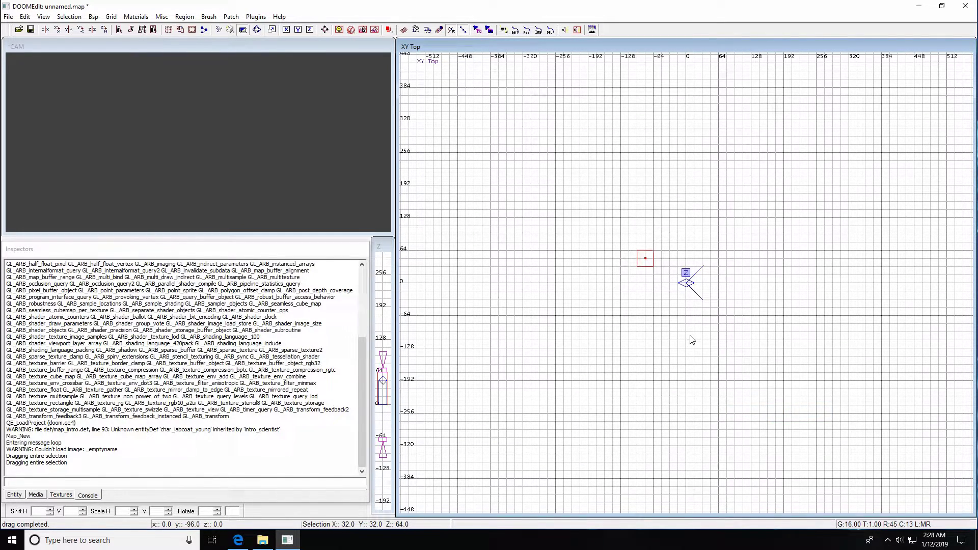
pyautogui.hotkey('ctrl', 'Tab')
pyautogui.moveTo(704, 279); pyautogui.dragTo(754, 288)
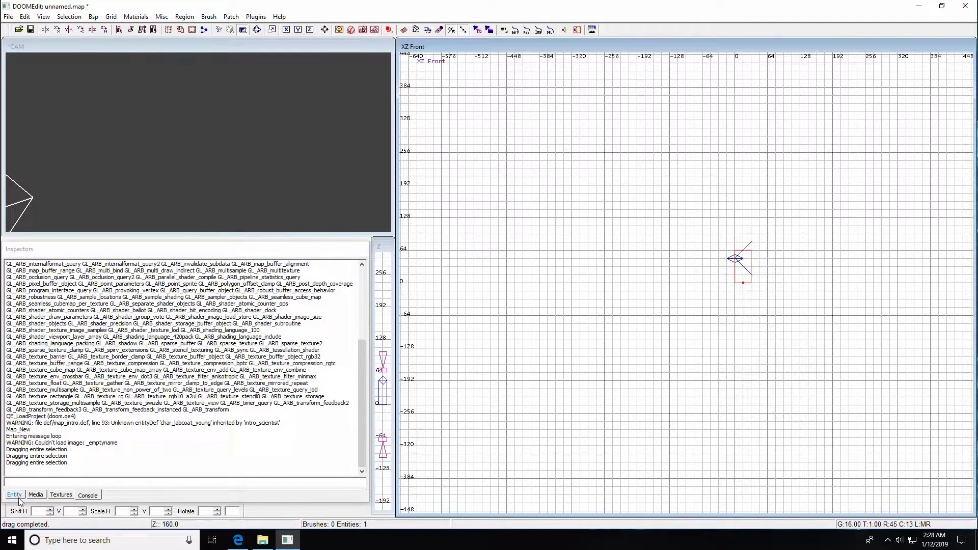
# Pick the common caulk texture from the Media browser as the current material
pyautogui.click(35, 494)
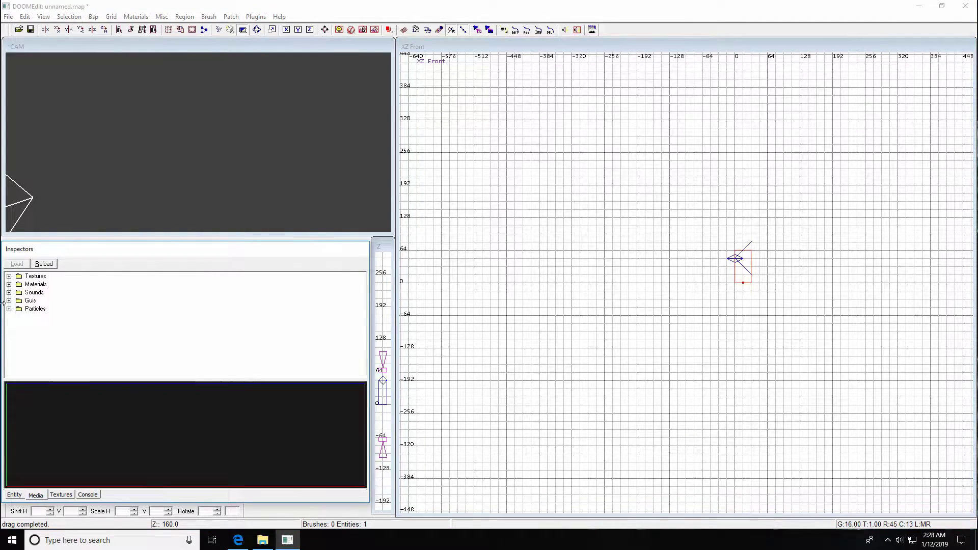
pyautogui.click(8, 276)
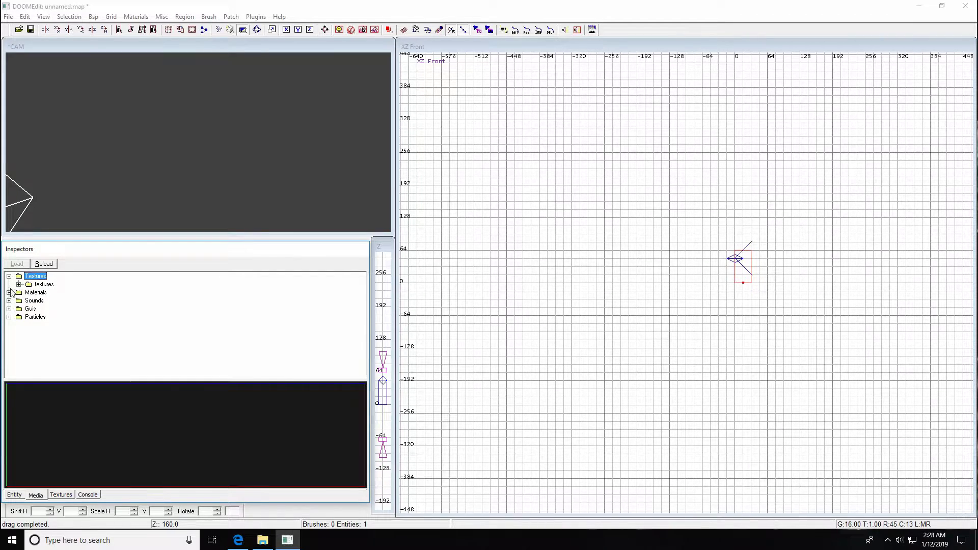
pyautogui.click(18, 284)
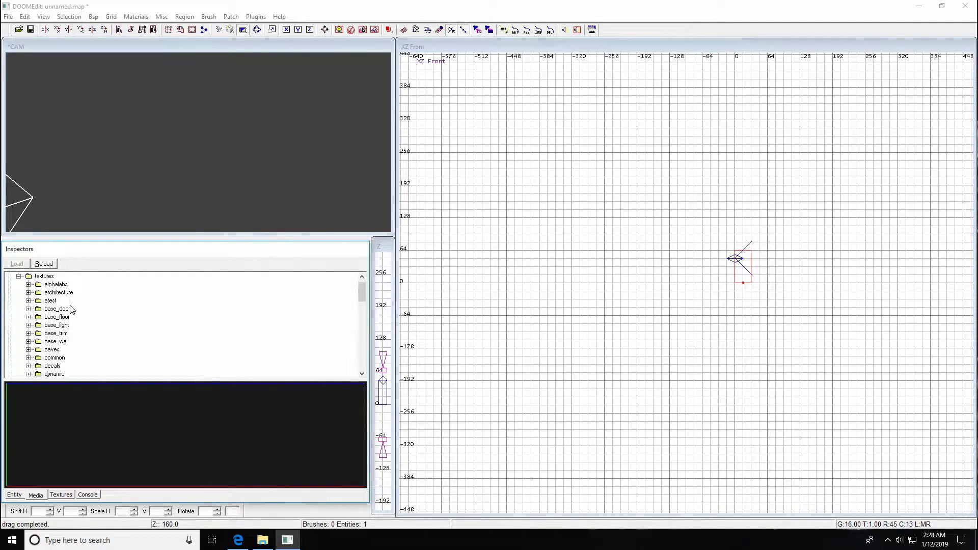
pyautogui.click(55, 358)
pyautogui.click(28, 357)
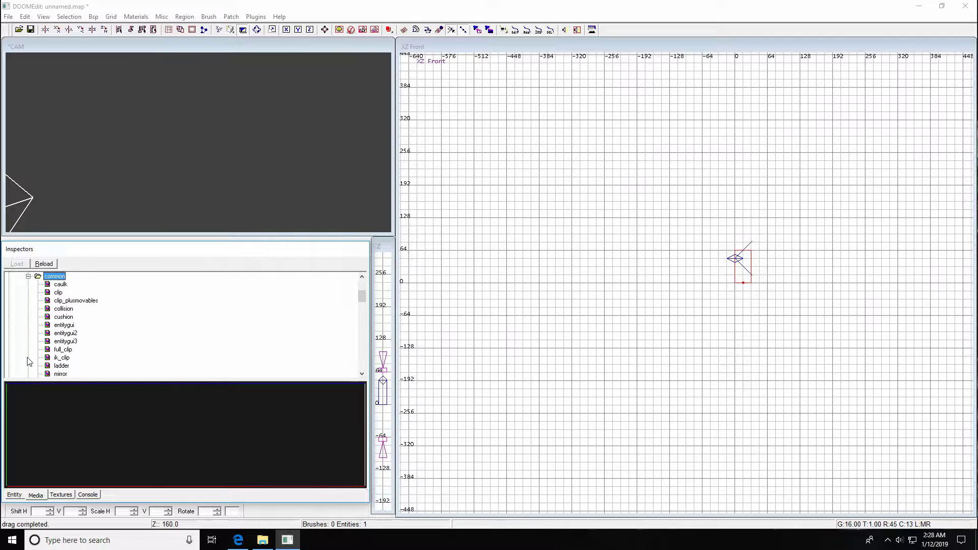
pyautogui.click(61, 285)
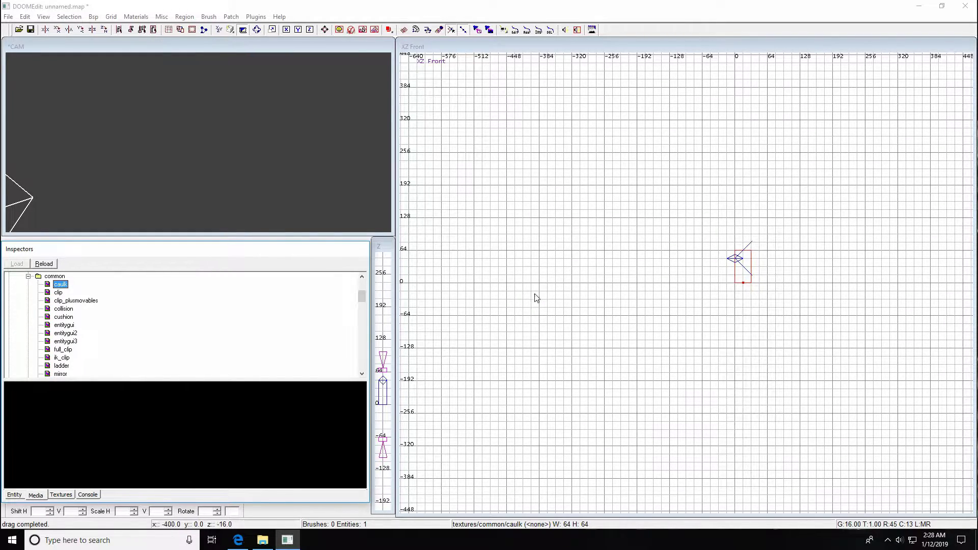
pyautogui.press('Tab')
# Draw a caulk brush in the top view and stretch it to 1024 by 512
pyautogui.click(753, 319)
pyautogui.hotkey('ctrl', 'Tab')
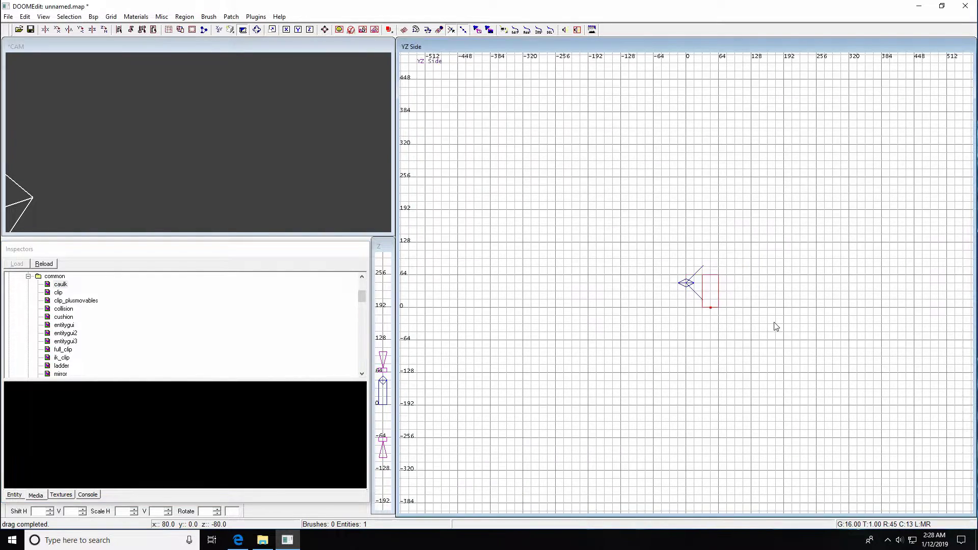
pyautogui.moveTo(725, 318); pyautogui.dragTo(716, 284)
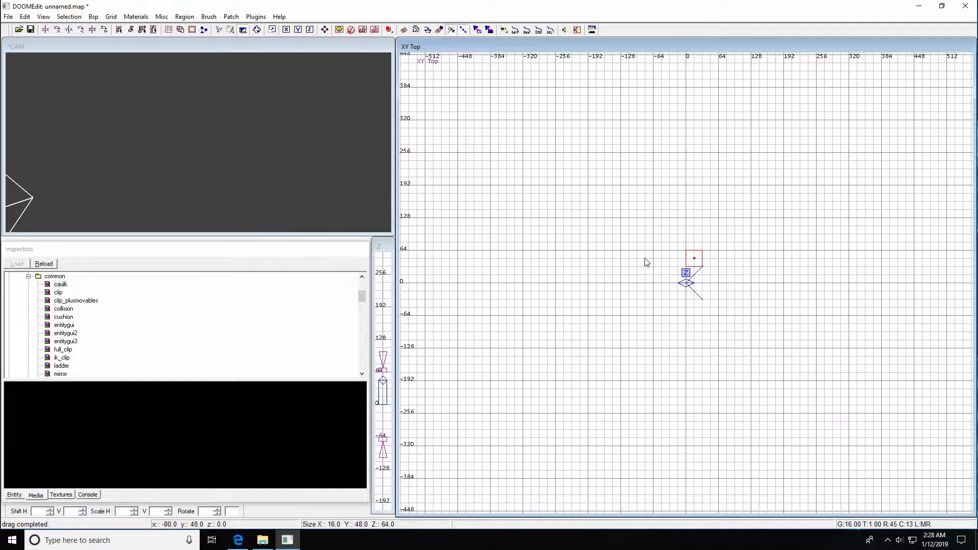
pyautogui.moveTo(620, 187)
pyautogui.mouseDown()
pyautogui.moveTo(670, 229)
pyautogui.moveTo(847, 295)
pyautogui.moveTo(850, 319)
pyautogui.mouseUp()
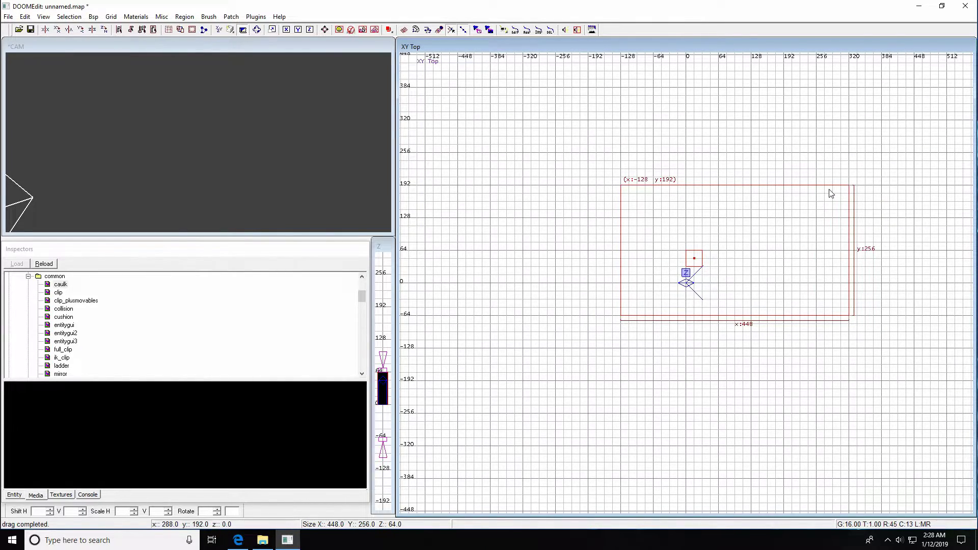
pyautogui.moveTo(744, 178); pyautogui.dragTo(743, 149)
pyautogui.moveTo(745, 355)
pyautogui.mouseDown()
pyautogui.moveTo(762, 363)
pyautogui.moveTo(756, 457)
pyautogui.moveTo(757, 446)
pyautogui.mouseUp()
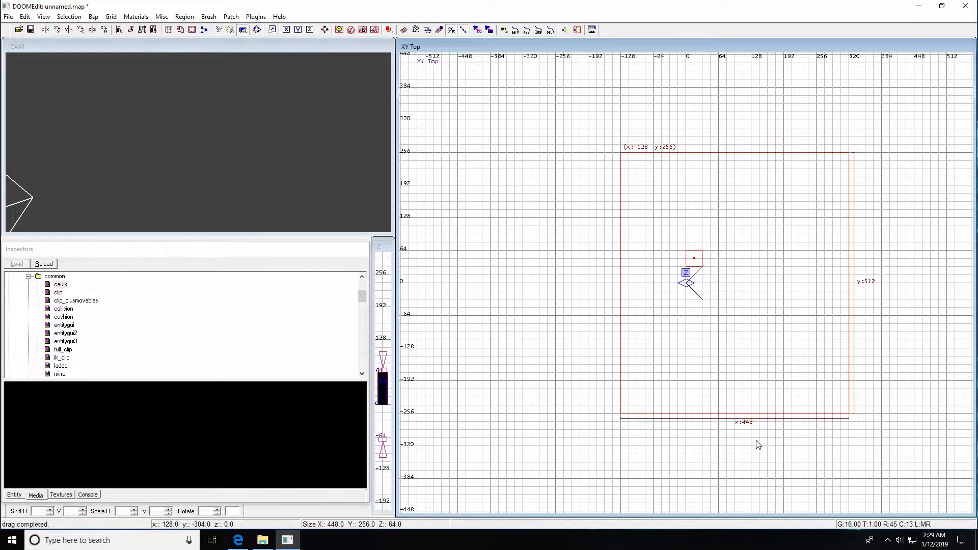
pyautogui.moveTo(926, 352); pyautogui.dragTo(947, 352, button='right')
pyautogui.scroll(-2, 947, 352)
pyautogui.moveTo(732, 318)
pyautogui.mouseDown()
pyautogui.moveTo(939, 326)
pyautogui.moveTo(919, 334)
pyautogui.mouseUp()
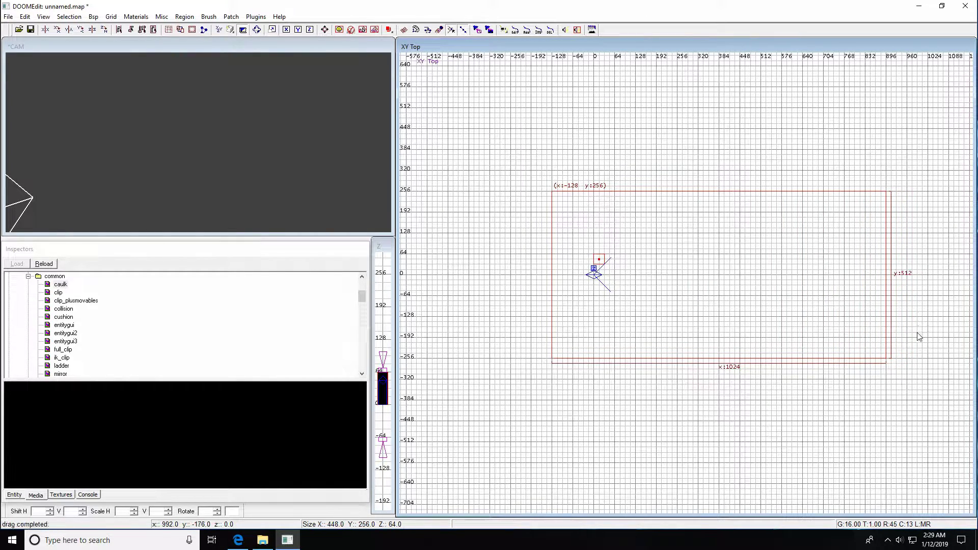
# In the front view, lower the brush to floor level and flatten it into a thin slab
pyautogui.hotkey('ctrl', 'Tab')
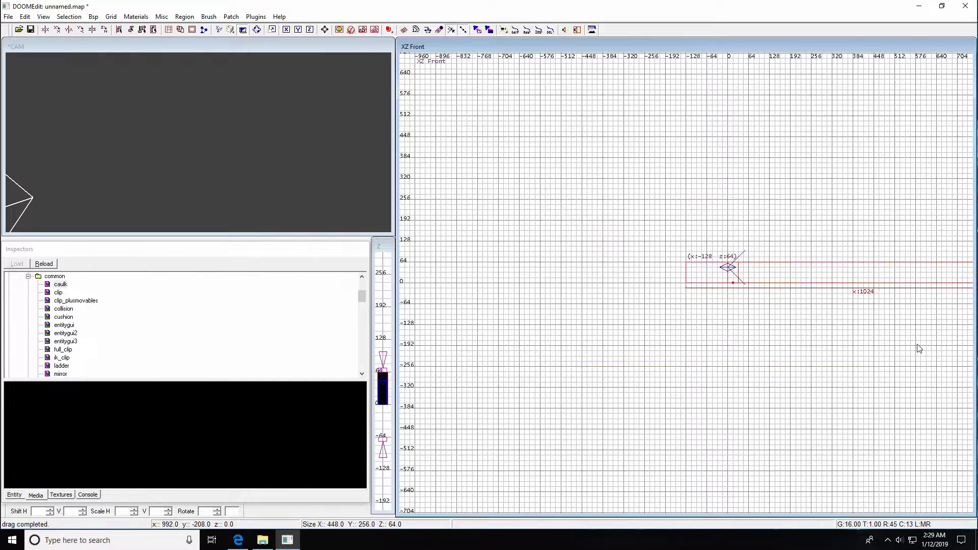
pyautogui.moveTo(854, 273); pyautogui.dragTo(854, 316)
pyautogui.moveTo(848, 371); pyautogui.dragTo(849, 359)
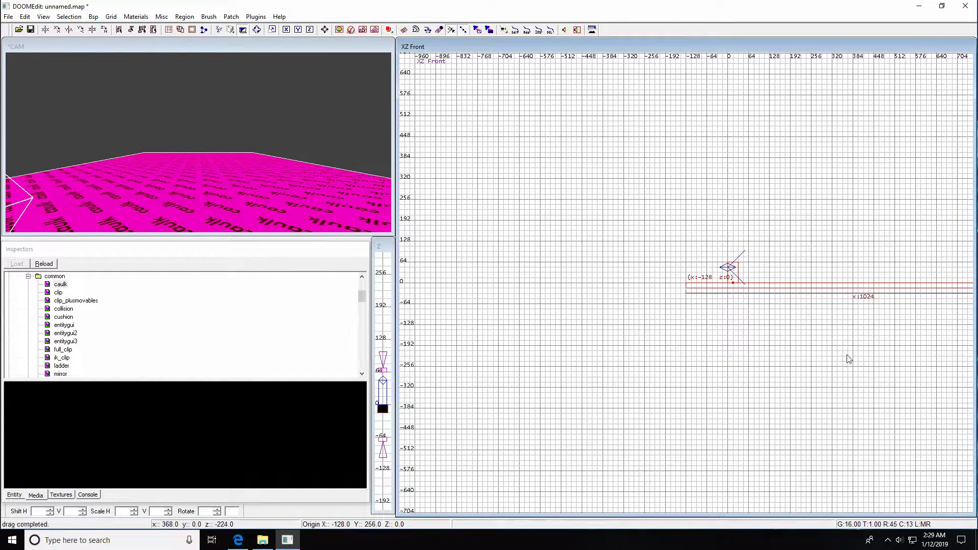
pyautogui.press('Down')
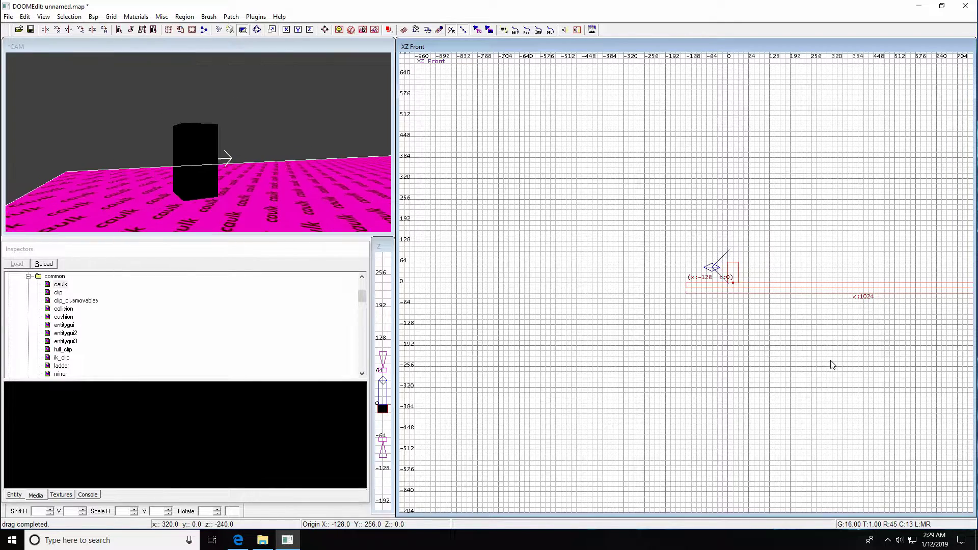
pyautogui.press('Down')
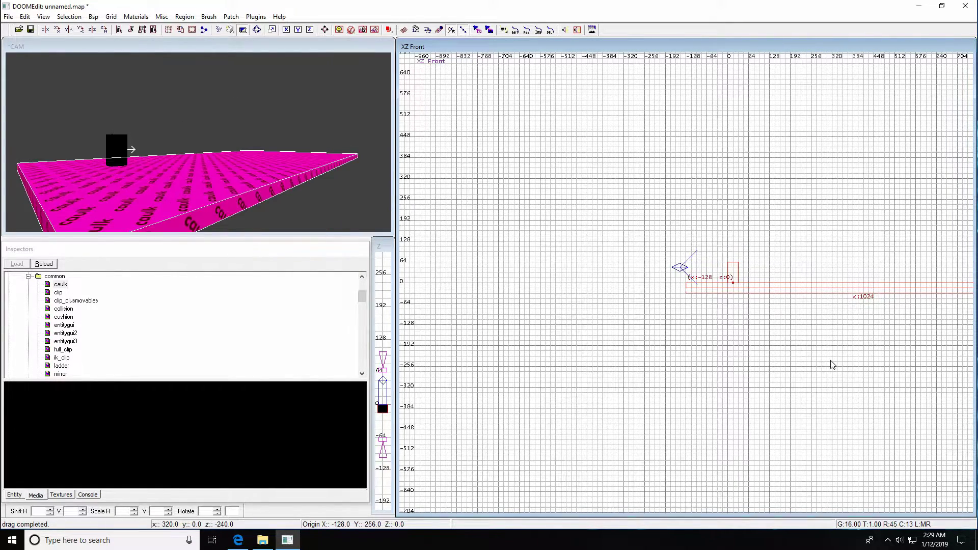
# Duplicate the floor slab and raise the copy to height 256 as the ceiling
pyautogui.press('Escape')
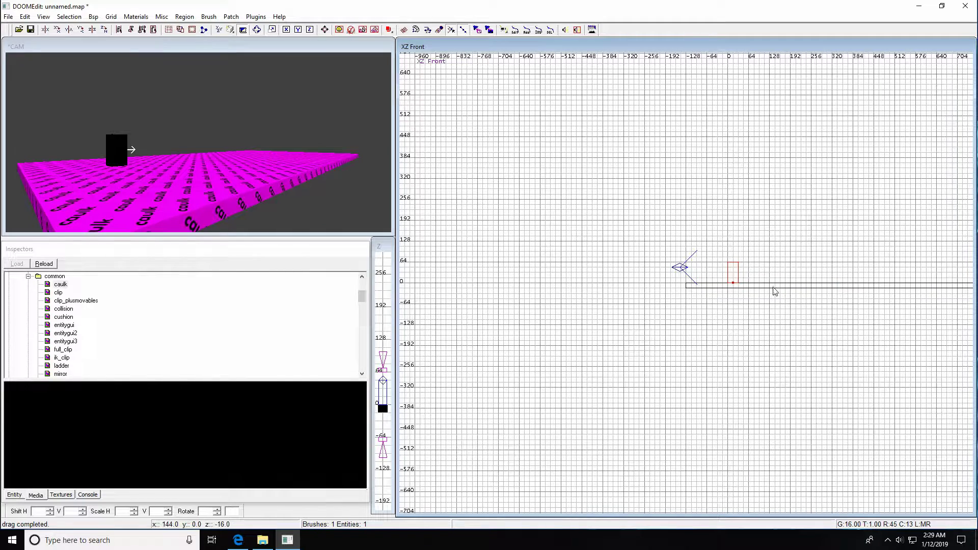
pyautogui.keyDown('shift'); pyautogui.click(749, 286); pyautogui.keyUp('shift')
pyautogui.moveTo(767, 310); pyautogui.dragTo(752, 201)
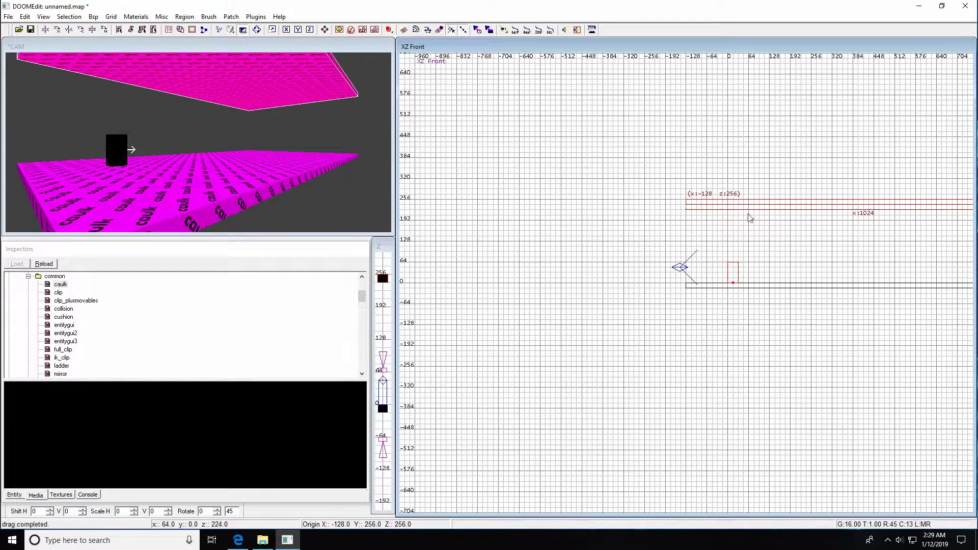
# Draw a 16-thick, 240-tall caulk wall at the room's left end, aligned with the floor
pyautogui.press('Escape')
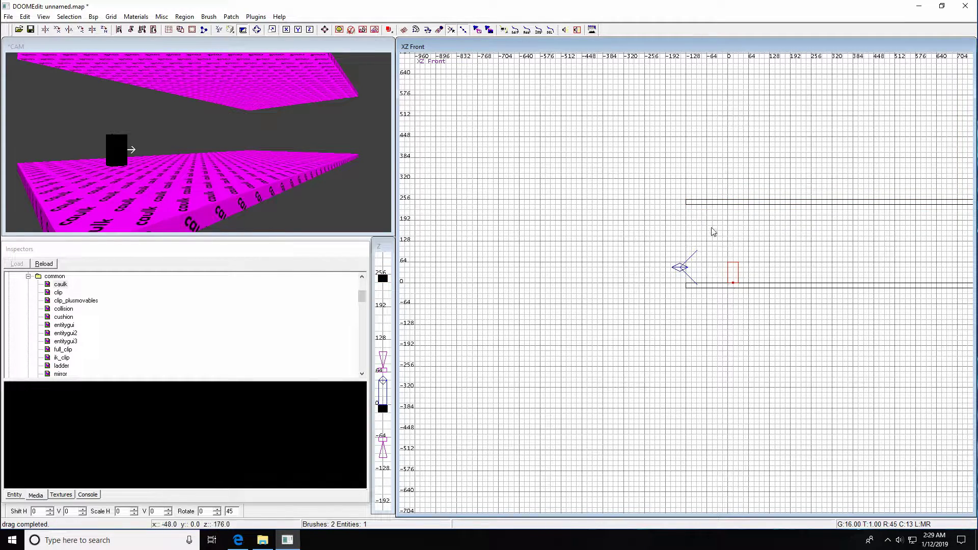
pyautogui.moveTo(685, 205); pyautogui.dragTo(683, 289)
pyautogui.keyDown('ctrl'); pyautogui.moveTo(684, 288); pyautogui.dragTo(691, 291, button='middle'); pyautogui.keyUp('ctrl')
pyautogui.press('Up')
pyautogui.press('Up')
pyautogui.press('Up')
pyautogui.press('Up')
pyautogui.press('Up')
pyautogui.press('Up')
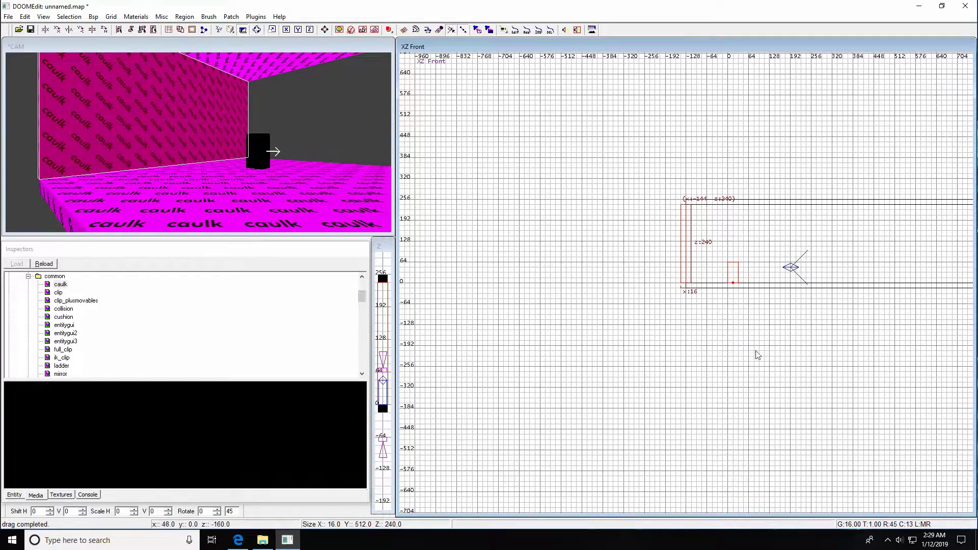
pyautogui.moveTo(854, 347); pyautogui.dragTo(853, 349, button='right')
pyautogui.hotkey('alt', 'Right')
pyautogui.hotkey('alt', 'Down')
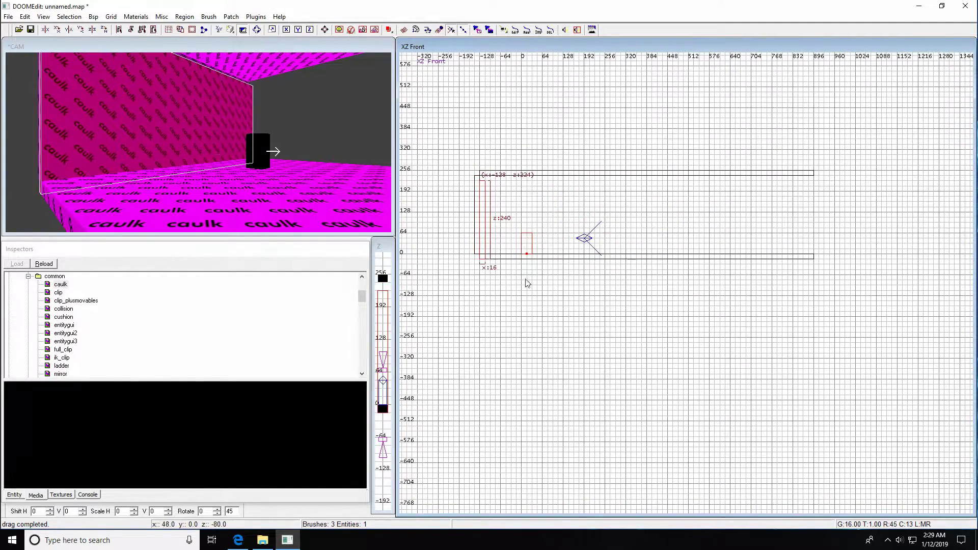
# Move a copy of the end wall to the room's right end at x 896
pyautogui.moveTo(488, 244); pyautogui.dragTo(819, 238)
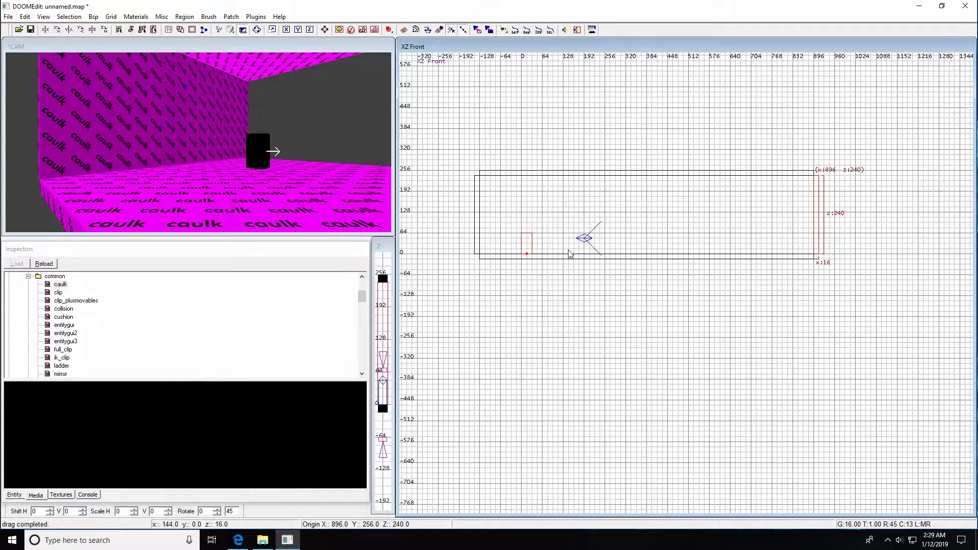
pyautogui.press('Escape')
pyautogui.press('Right')
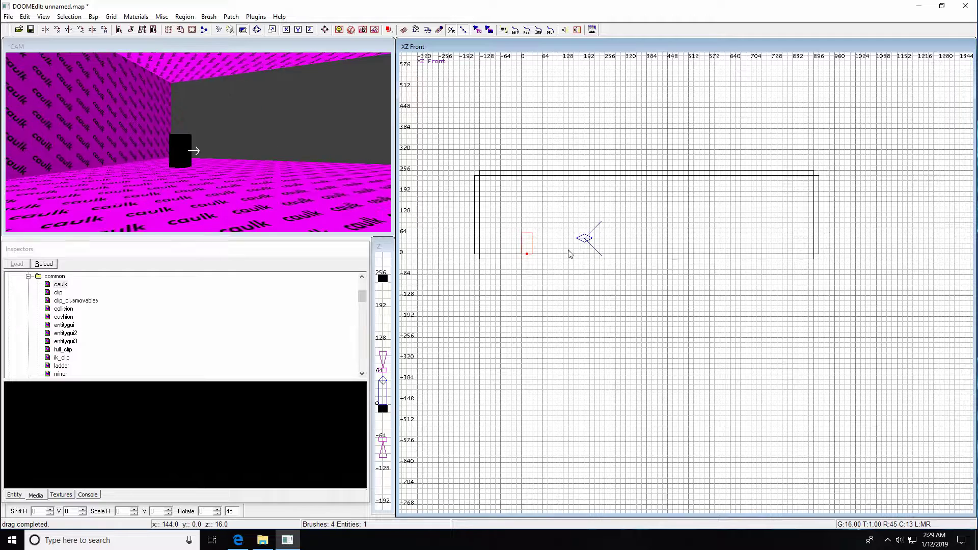
pyautogui.hotkey('ctrl', 'Tab')
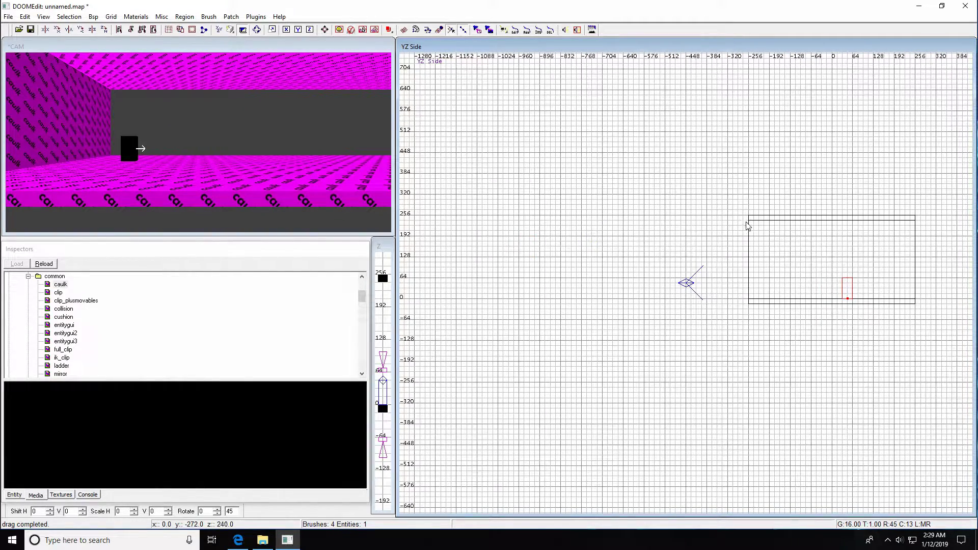
# Draw a thin caulk wall in the side view and move it to the room's far edge
pyautogui.scroll(2, 815, 306)
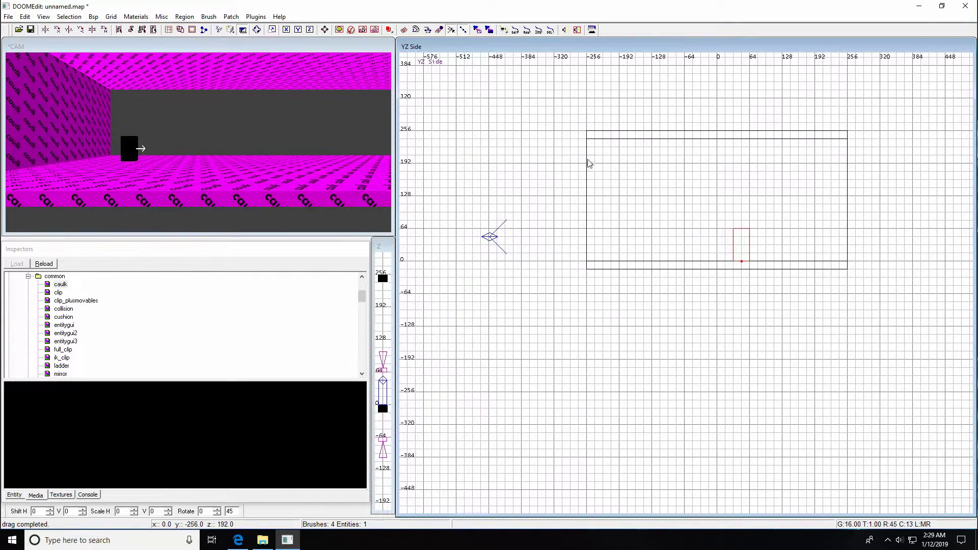
pyautogui.moveTo(586, 144); pyautogui.dragTo(582, 268)
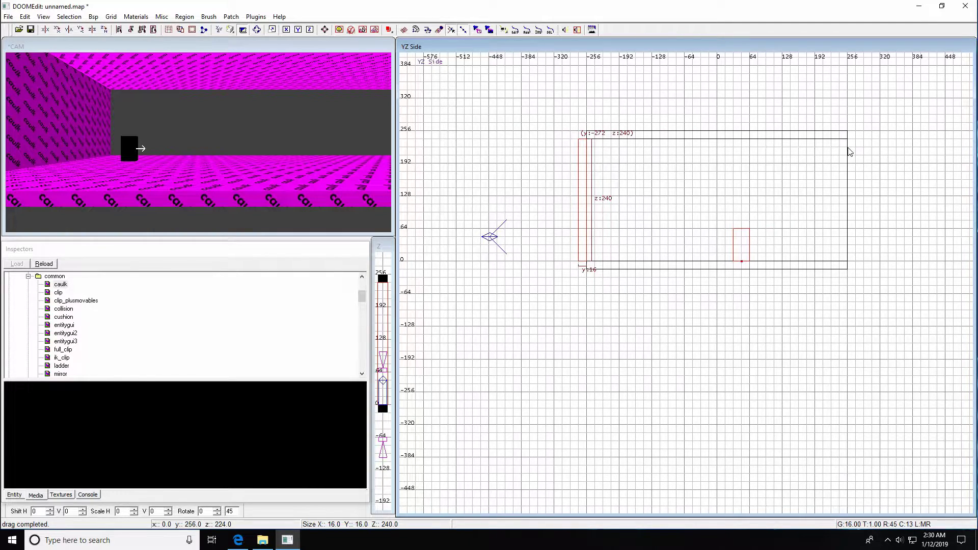
pyautogui.moveTo(588, 194); pyautogui.dragTo(857, 190)
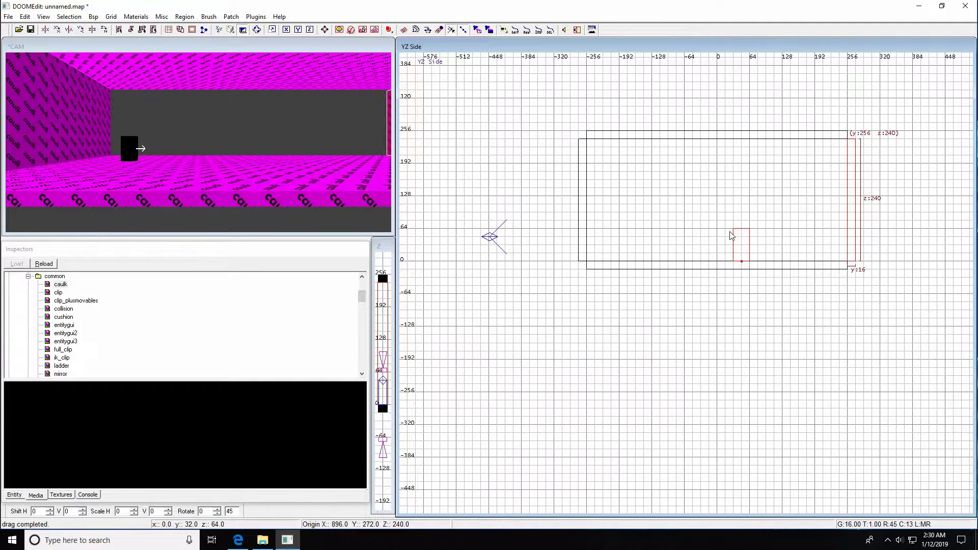
pyautogui.press('Up')
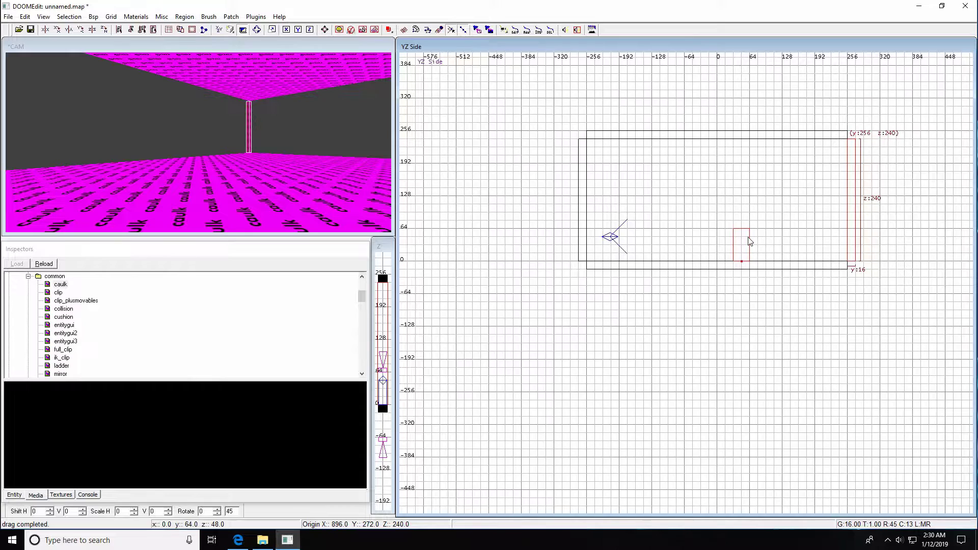
# In the top view, stretch the side wall to 1040 units so it spans the room
pyautogui.hotkey('ctrl', 'Tab')
pyautogui.scroll(-2, 759, 292)
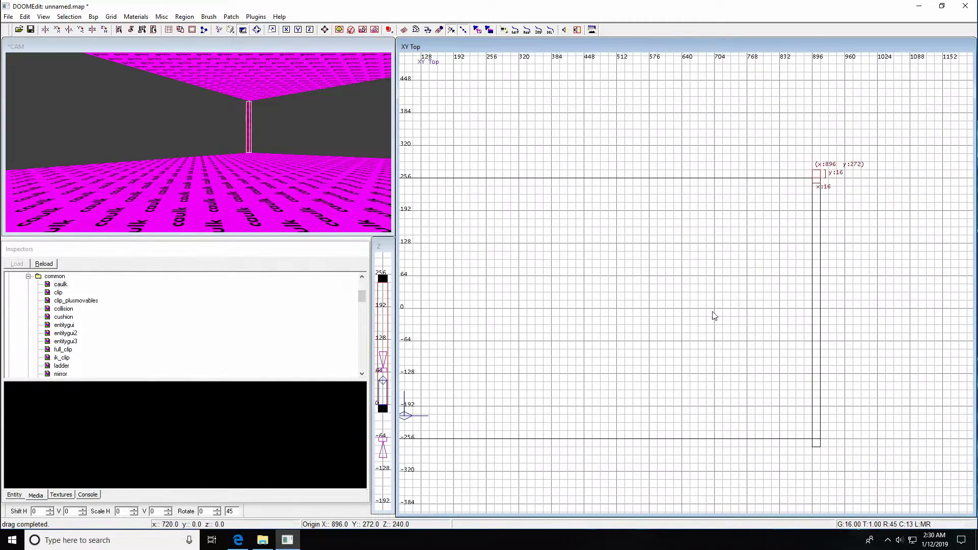
pyautogui.moveTo(778, 199); pyautogui.dragTo(456, 199)
pyautogui.moveTo(546, 250); pyautogui.dragTo(697, 222, button='right')
pyautogui.moveTo(533, 191); pyautogui.dragTo(548, 197, button='right')
pyautogui.moveTo(568, 184); pyautogui.dragTo(485, 177)
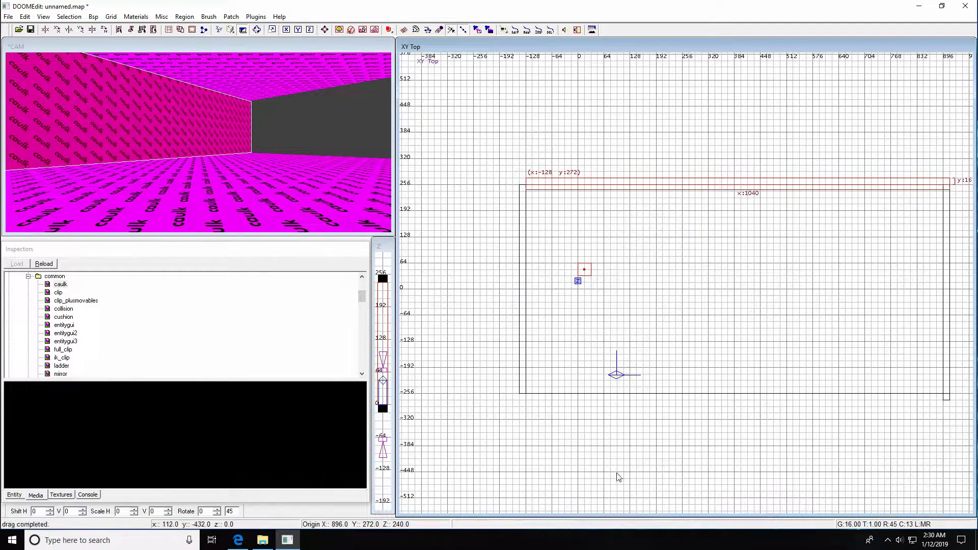
pyautogui.press('Escape')
# Draw the opposite long caulk wall along the room's bottom edge
pyautogui.moveTo(945, 404)
pyautogui.mouseDown()
pyautogui.moveTo(532, 393)
pyautogui.moveTo(528, 404)
pyautogui.moveTo(508, 407)
pyautogui.mouseUp()
pyautogui.moveTo(513, 406); pyautogui.dragTo(515, 407)
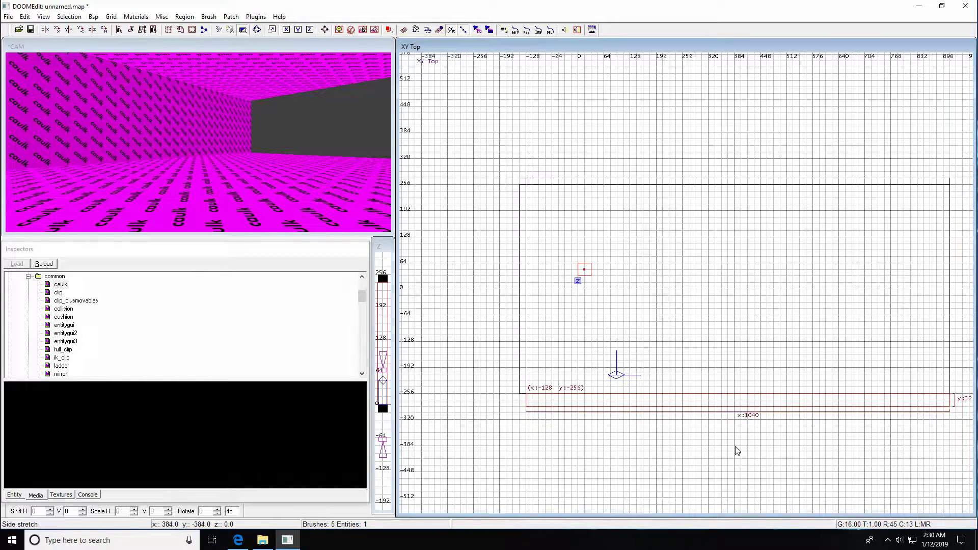
pyautogui.press('Escape')
pyautogui.press('Up')
pyautogui.press('Right')
# Move and turn the camera inside the room to look down its length toward the far wall
pyautogui.press('Left')
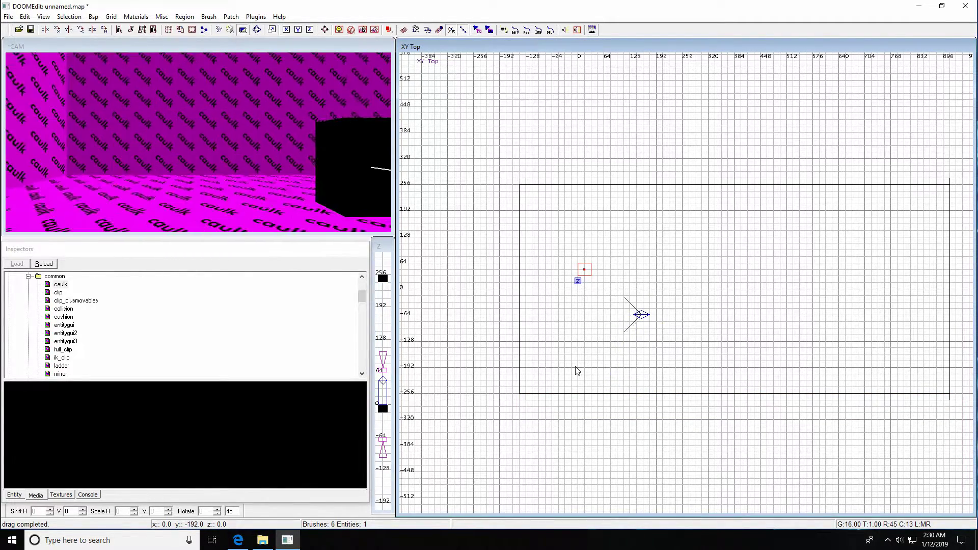
pyautogui.press('Down')
pyautogui.press('Up')
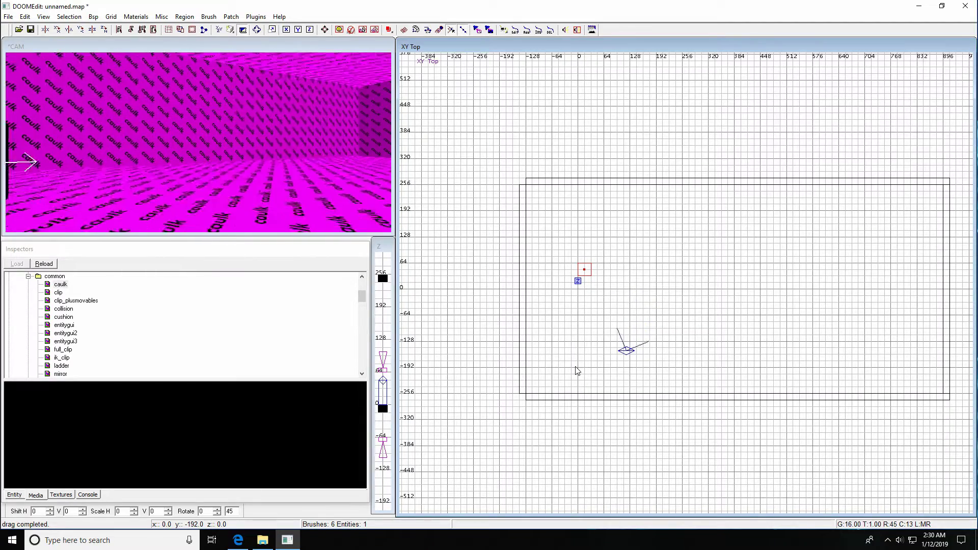
pyautogui.press('Left')
pyautogui.press('Right')
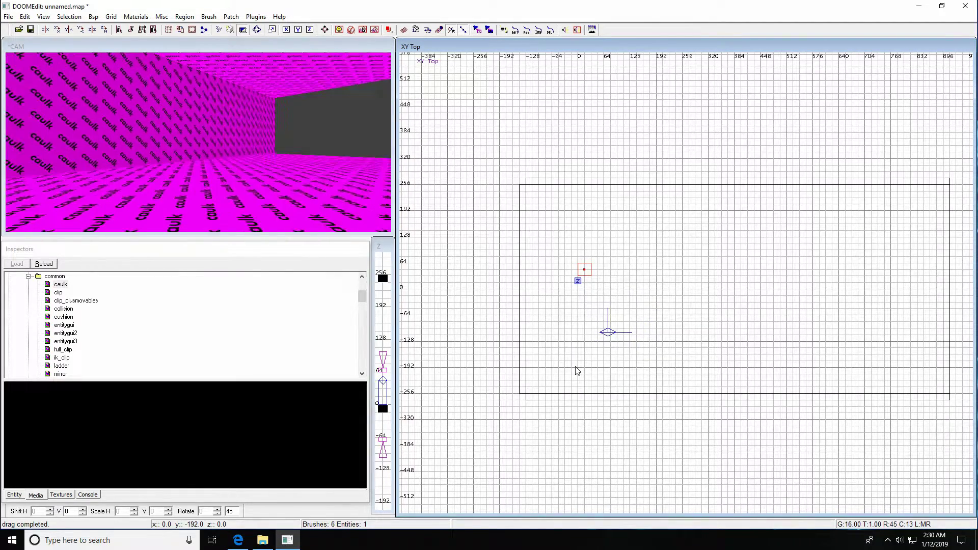
pyautogui.press('Up')
pyautogui.press('Right')
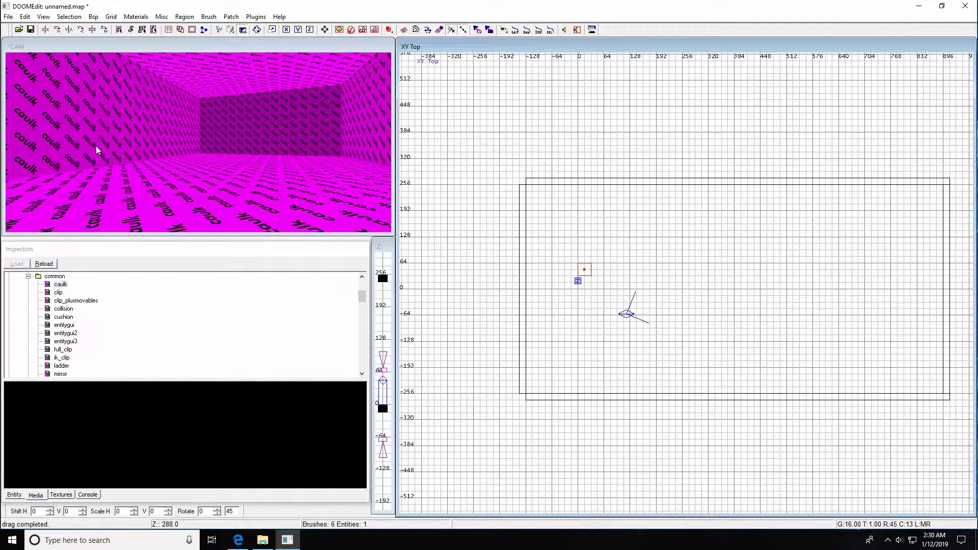
# Select the left wall and apply base_wall's a_lfwall5_d01 material from the Media browser
pyautogui.keyDown('ctrl'); pyautogui.keyDown('shift'); pyautogui.click(110, 113); pyautogui.keyUp('shift'); pyautogui.keyUp('ctrl')
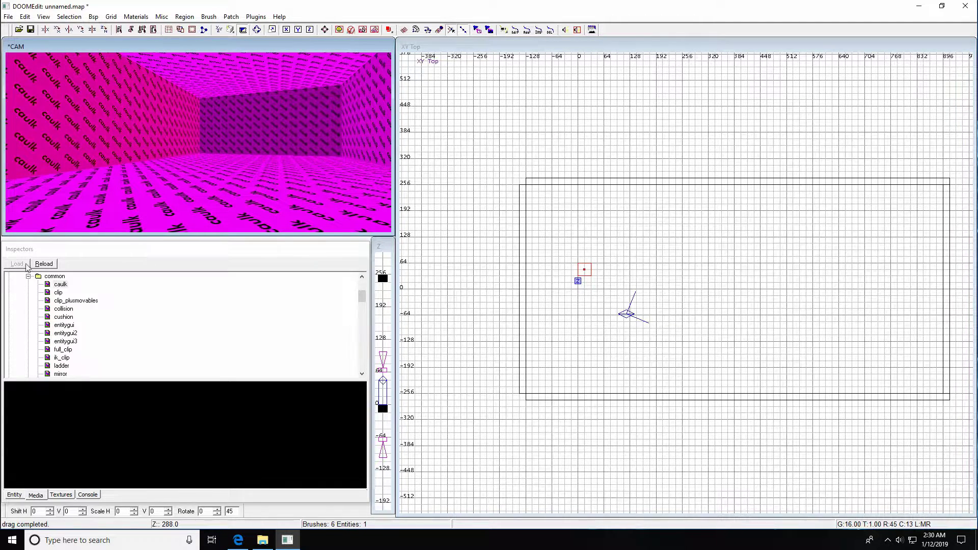
pyautogui.click(29, 276)
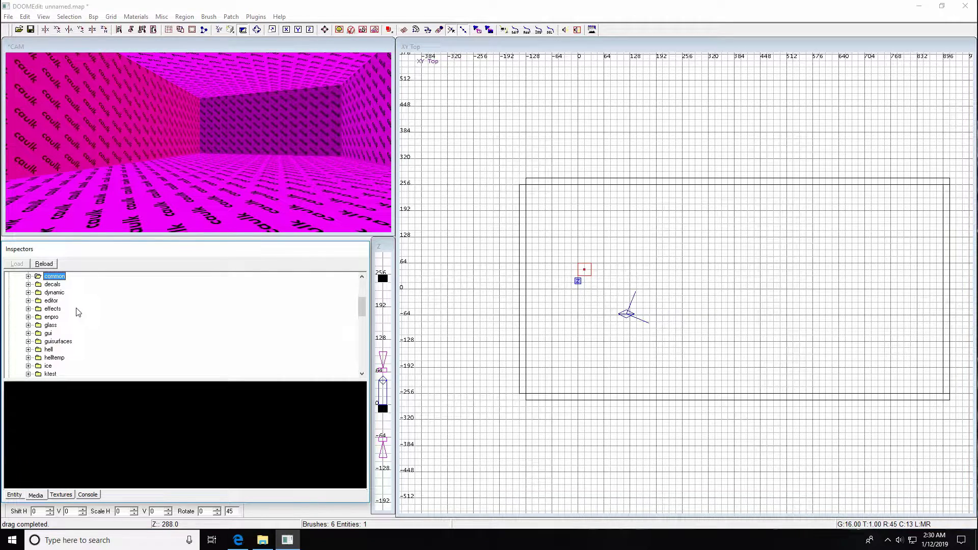
pyautogui.scroll(2, 78, 312)
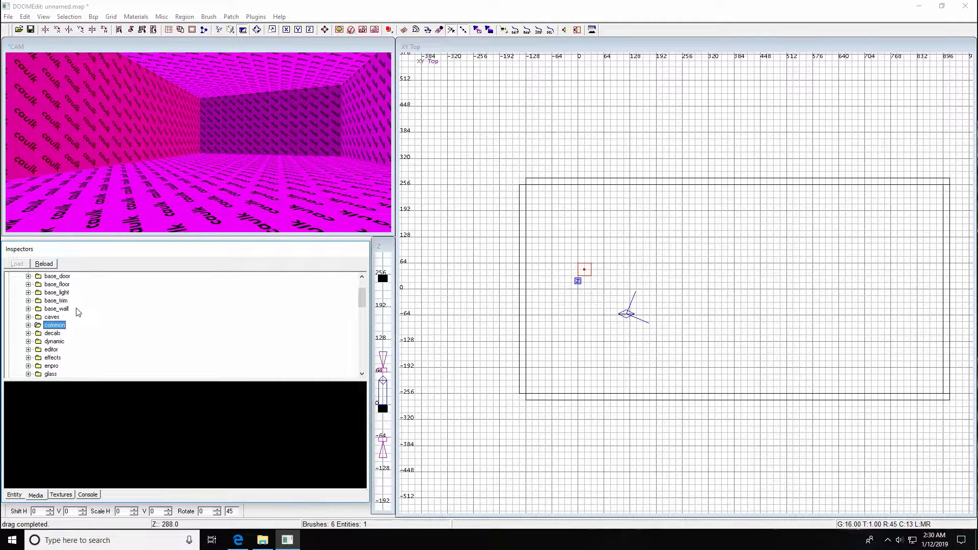
pyautogui.click(29, 309)
pyautogui.scroll(-5, 80, 321)
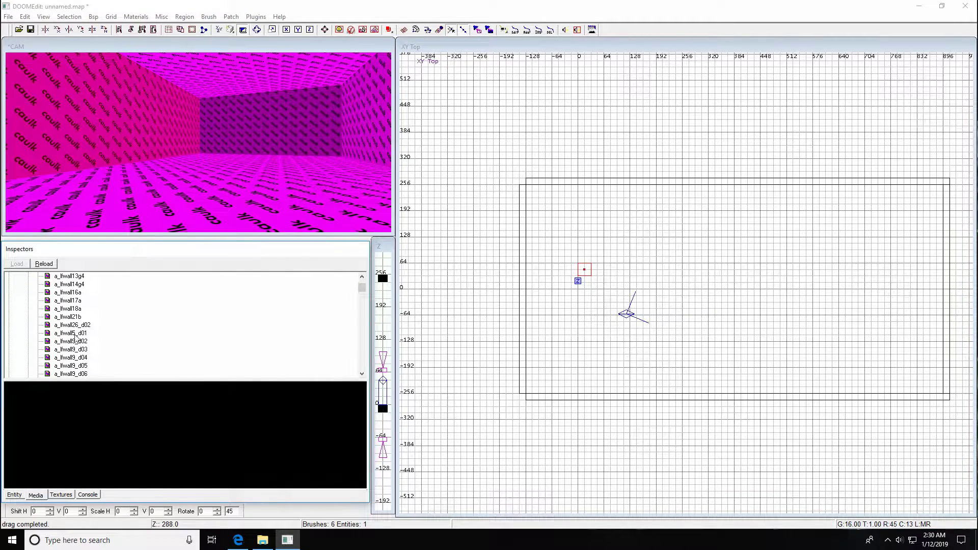
pyautogui.click(74, 334)
# Step down through the base_wall materials until bluetex1d_ed is applied to the left wall
pyautogui.press('Down')
pyautogui.press('Down')
pyautogui.press('Down')
pyautogui.press('Down')
pyautogui.press('Down')
pyautogui.press('Down')
pyautogui.press('Down')
pyautogui.press('Down')
pyautogui.press('Down')
pyautogui.press('Down')
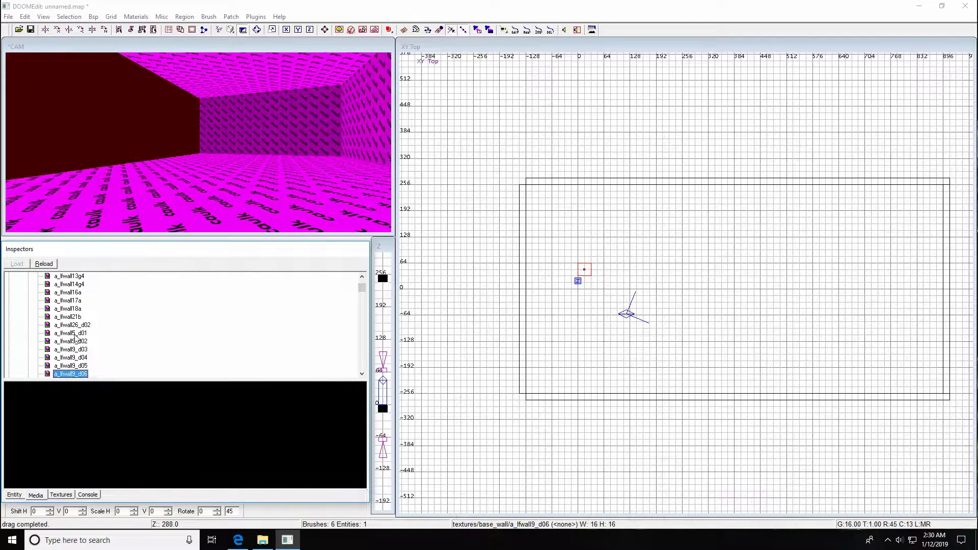
pyautogui.press('Down')
pyautogui.press('Down')
pyautogui.press('Down')
pyautogui.press('Down')
pyautogui.press('Down')
pyautogui.press('Down')
pyautogui.press('Down')
pyautogui.press('Down')
pyautogui.press('Down')
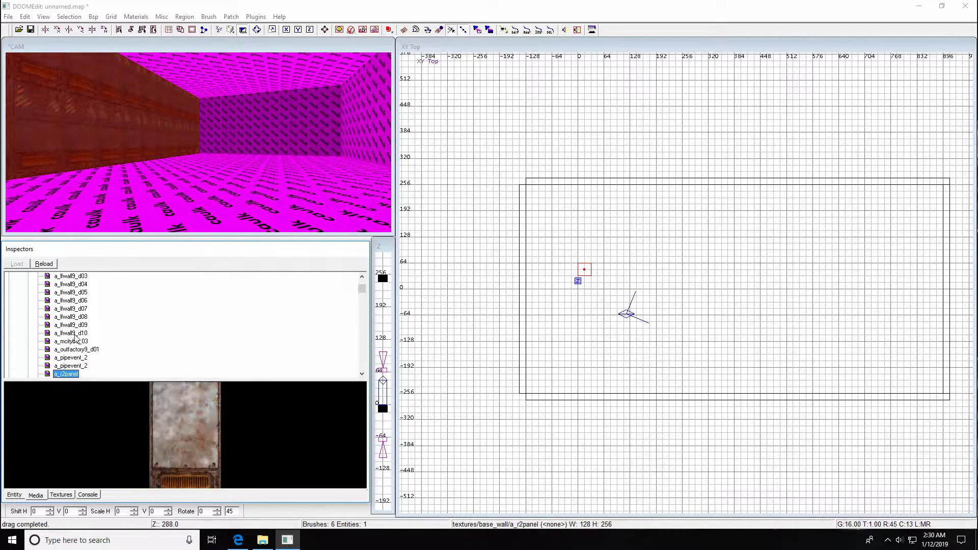
pyautogui.press('Down')
pyautogui.press('Down')
pyautogui.press('Down')
pyautogui.press('Down')
pyautogui.press('Down')
pyautogui.press('Down')
pyautogui.press('Down')
pyautogui.press('Down')
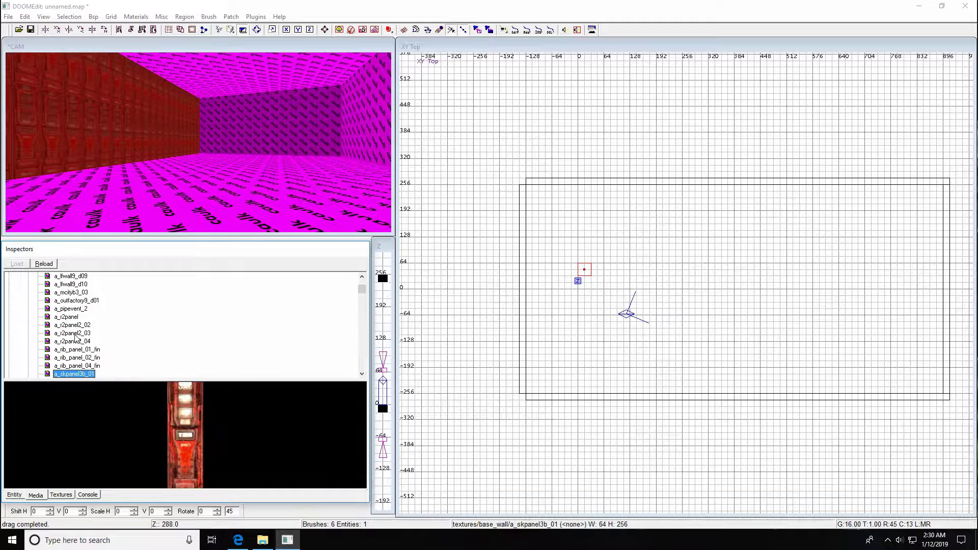
pyautogui.press('Down')
pyautogui.press('Down')
pyautogui.press('Down')
pyautogui.press('Down')
pyautogui.press('Down')
pyautogui.press('Down')
pyautogui.press('Down')
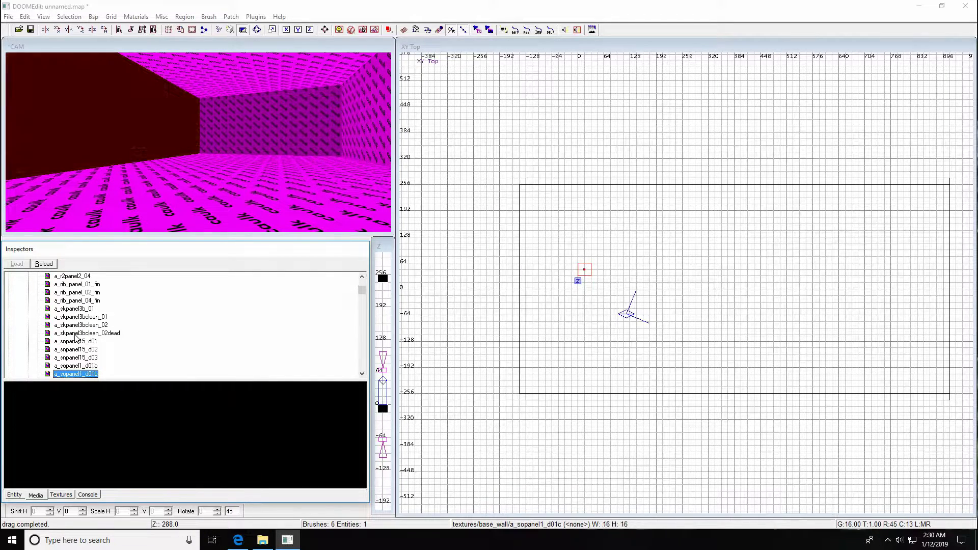
pyautogui.press('Down')
pyautogui.press('Down')
pyautogui.press('Down')
pyautogui.press('Down')
pyautogui.press('Down')
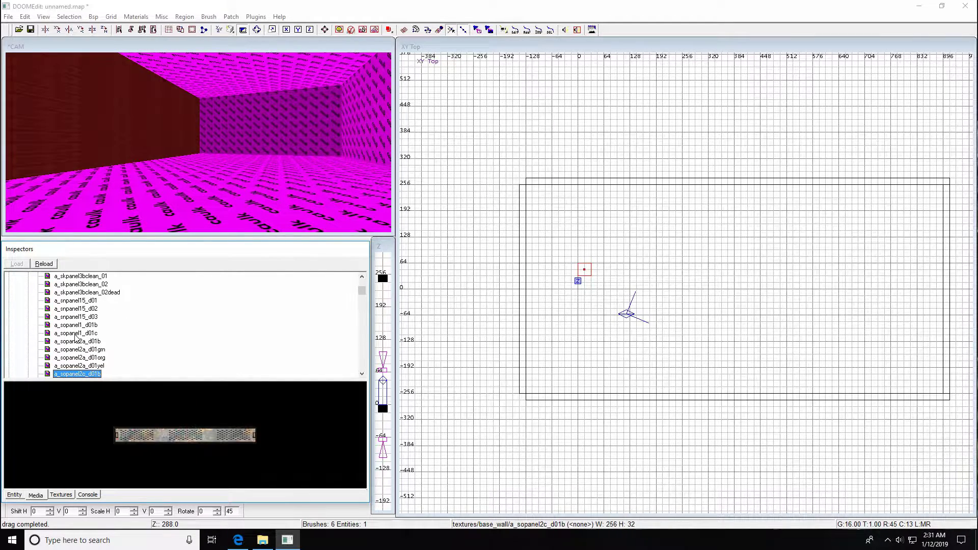
pyautogui.press('Down')
pyautogui.press('Down')
pyautogui.press('Down')
pyautogui.press('Down')
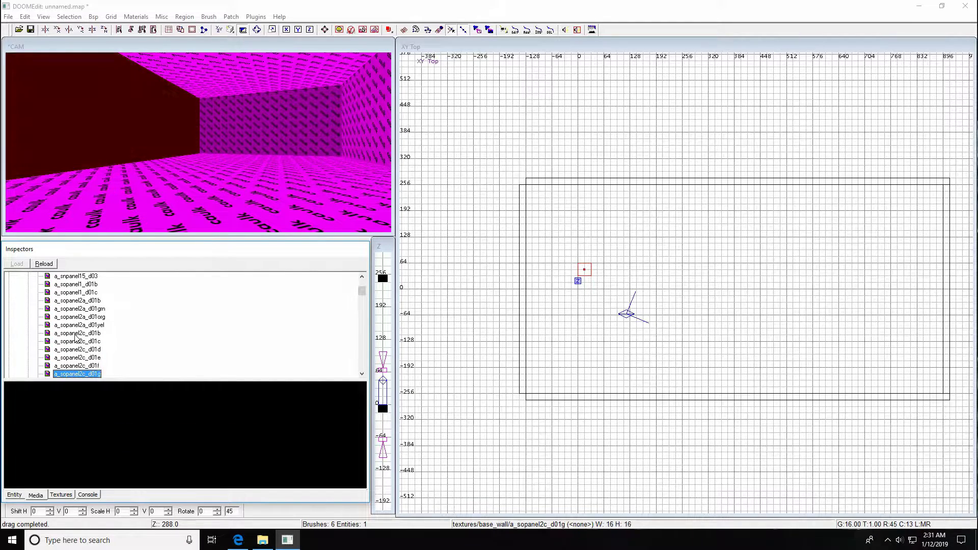
pyautogui.press('Down')
pyautogui.press('Down')
pyautogui.press('Down')
pyautogui.press('Down')
pyautogui.press('Down')
pyautogui.press('Down')
pyautogui.press('Down')
pyautogui.press('Down')
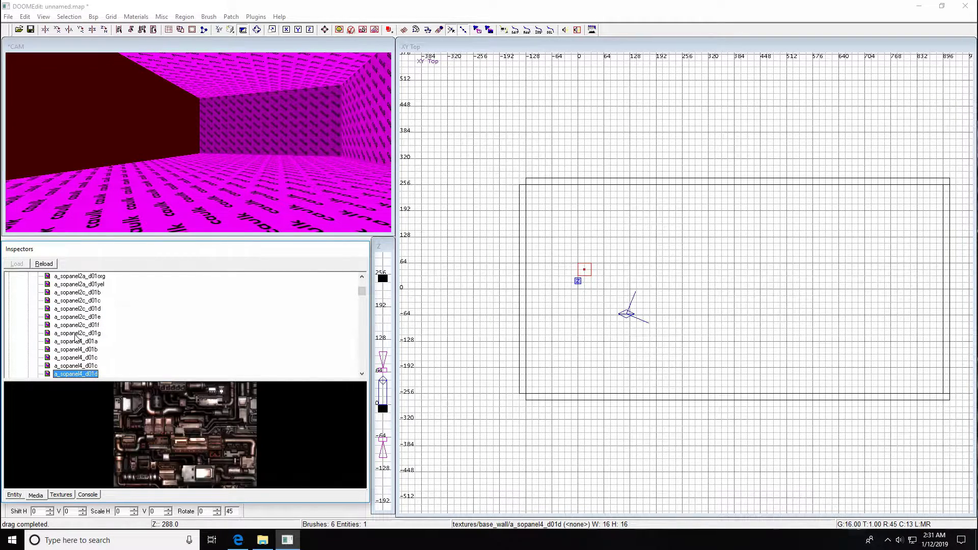
pyautogui.press('Down')
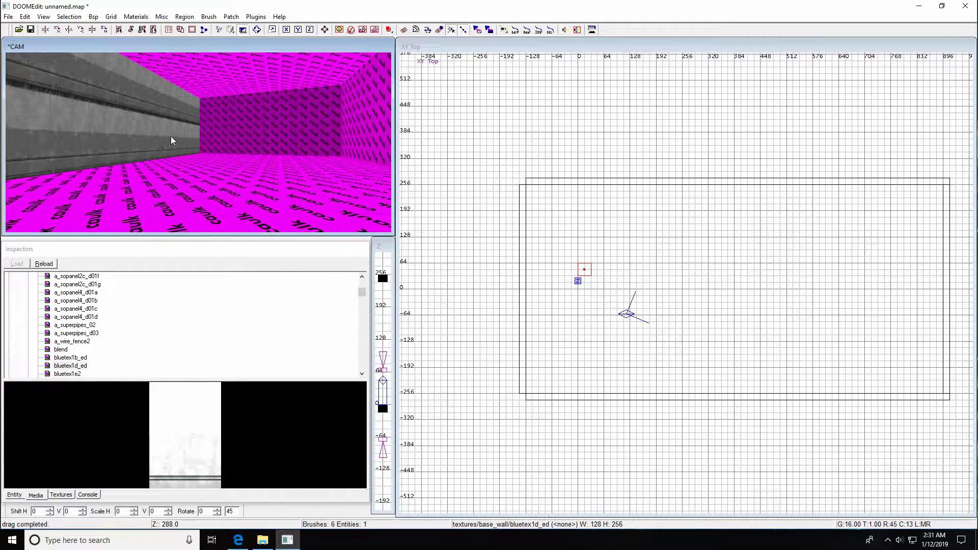
# Give the back wall the bluetex1d_ed texture
pyautogui.keyDown('ctrl'); pyautogui.keyDown('shift'); pyautogui.click(240, 133); pyautogui.keyUp('shift'); pyautogui.keyUp('ctrl')
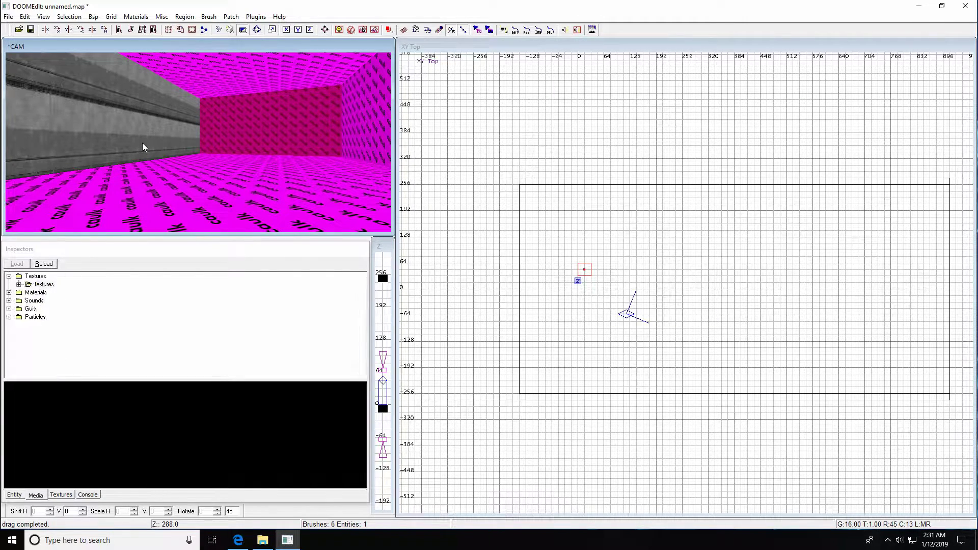
pyautogui.hotkey('ctrl', 'z')
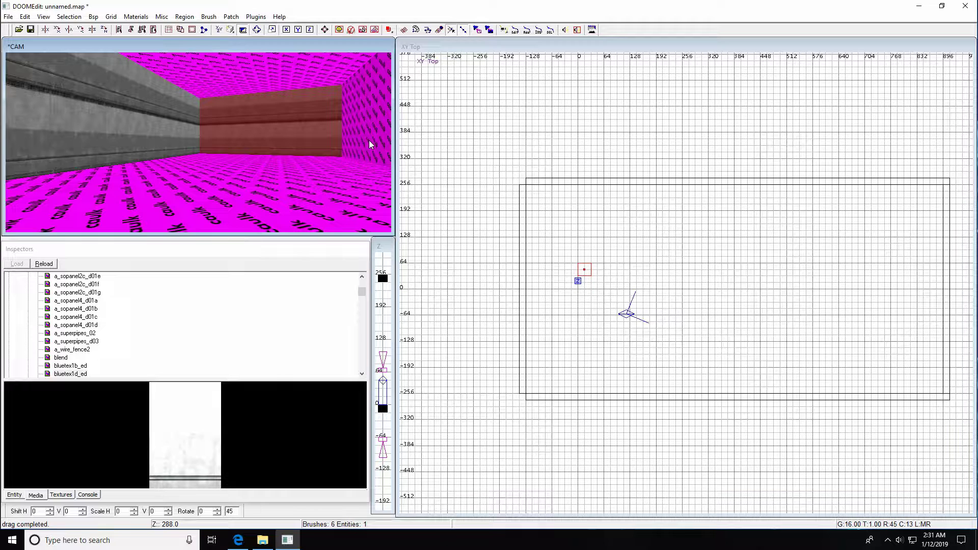
pyautogui.keyDown('ctrl'); pyautogui.keyDown('shift'); pyautogui.click(341, 123); pyautogui.keyUp('shift'); pyautogui.keyUp('ctrl')
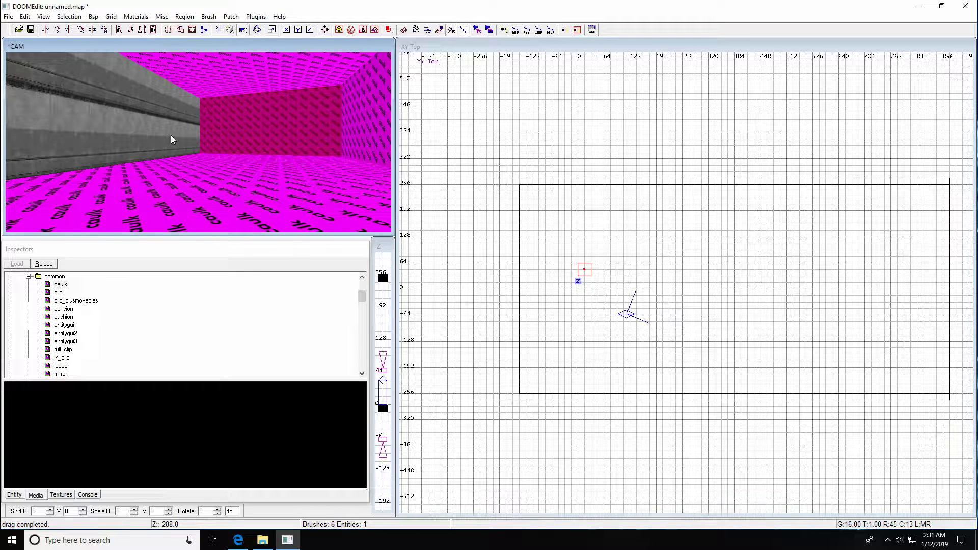
pyautogui.hotkey('ctrl', 'z')
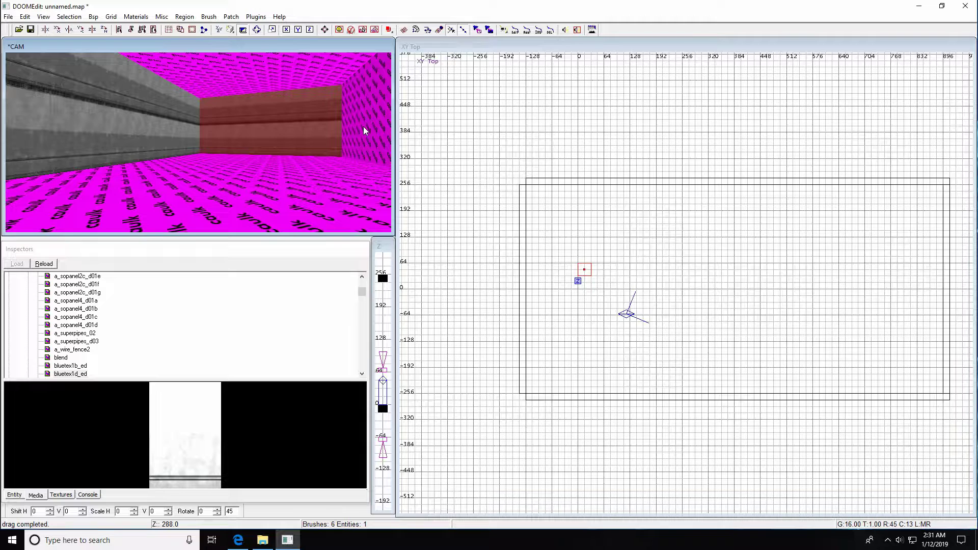
pyautogui.hotkey('ctrl', 'y')
pyautogui.hotkey('ctrl', 'z')
pyautogui.press('Escape')
# Paste bluetex1d_ed onto the right wall, ceiling and floor
pyautogui.keyDown('ctrl'); pyautogui.keyDown('shift'); pyautogui.middleClick(366, 136); pyautogui.keyUp('shift'); pyautogui.keyUp('ctrl')
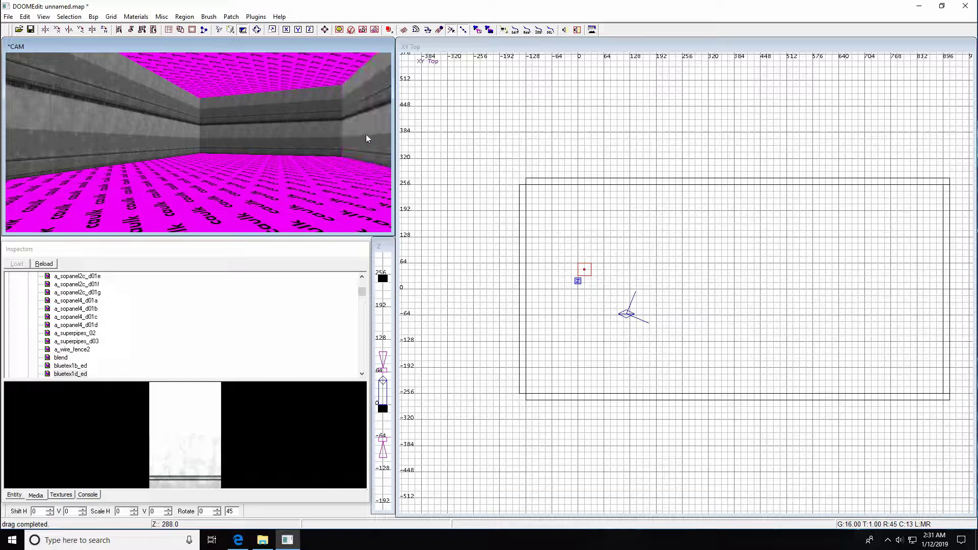
pyautogui.keyDown('ctrl'); pyautogui.keyDown('shift'); pyautogui.middleClick(295, 76); pyautogui.keyUp('shift'); pyautogui.keyUp('ctrl')
pyautogui.keyDown('ctrl'); pyautogui.keyDown('shift'); pyautogui.middleClick(258, 185); pyautogui.keyUp('shift'); pyautogui.keyUp('ctrl')
pyautogui.press('Up')
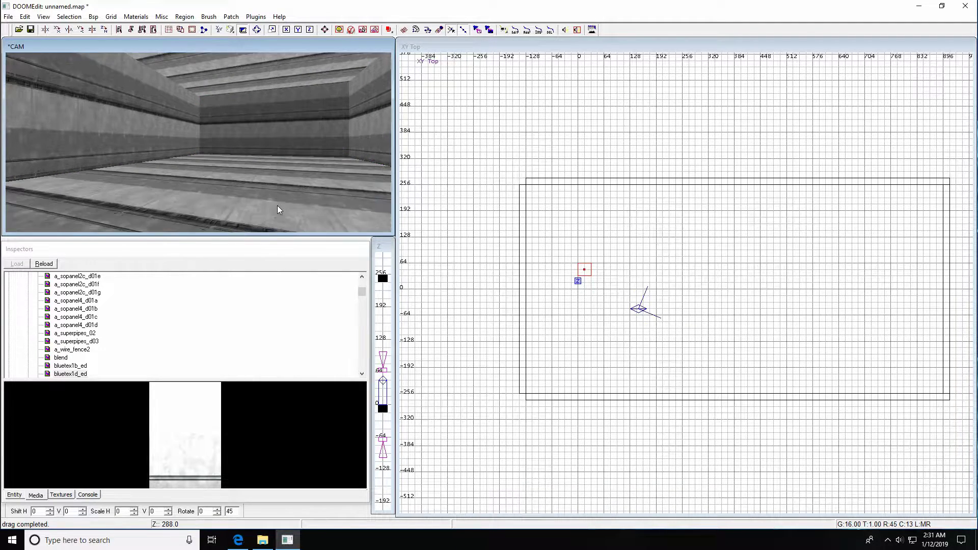
pyautogui.press('Up')
pyautogui.press('Left')
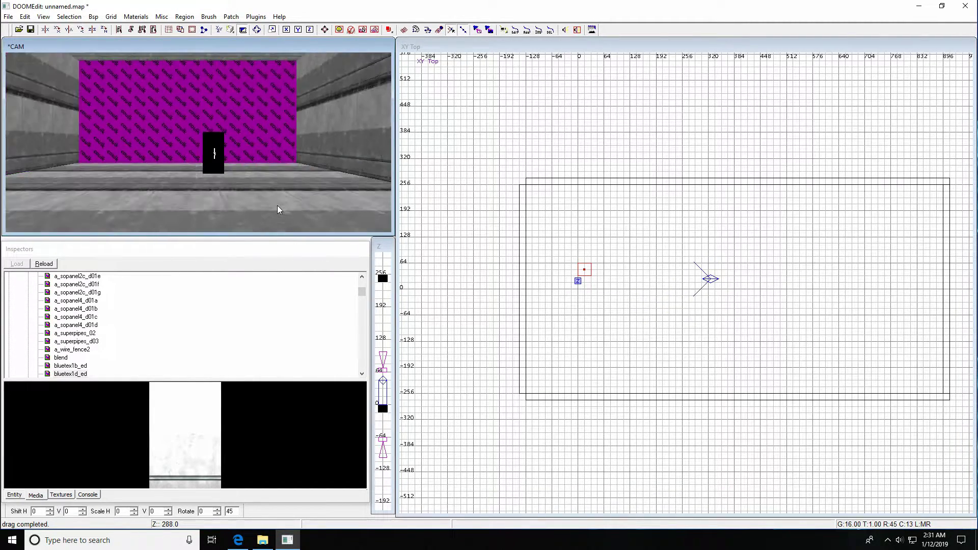
# Paste bluetex1d_ed onto the last remaining caulk end wall
pyautogui.middleClick(169, 131)
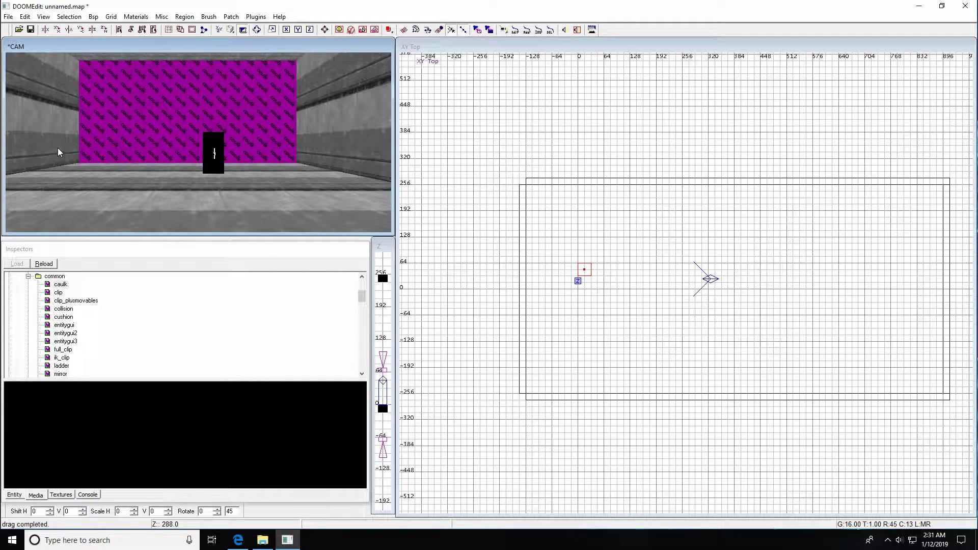
pyautogui.keyDown('shift'); pyautogui.click(171, 122); pyautogui.keyUp('shift')
pyautogui.middleClick(118, 135)
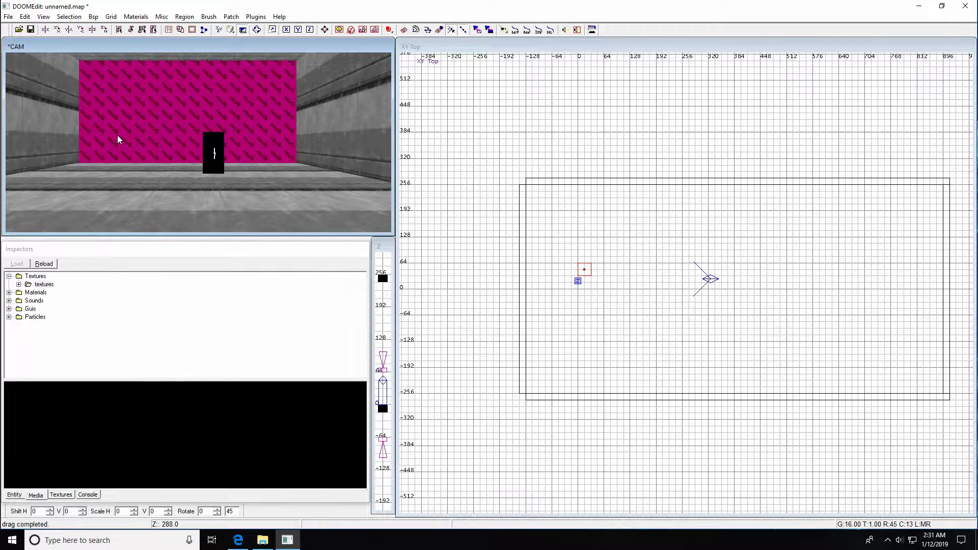
pyautogui.middleClick(72, 138)
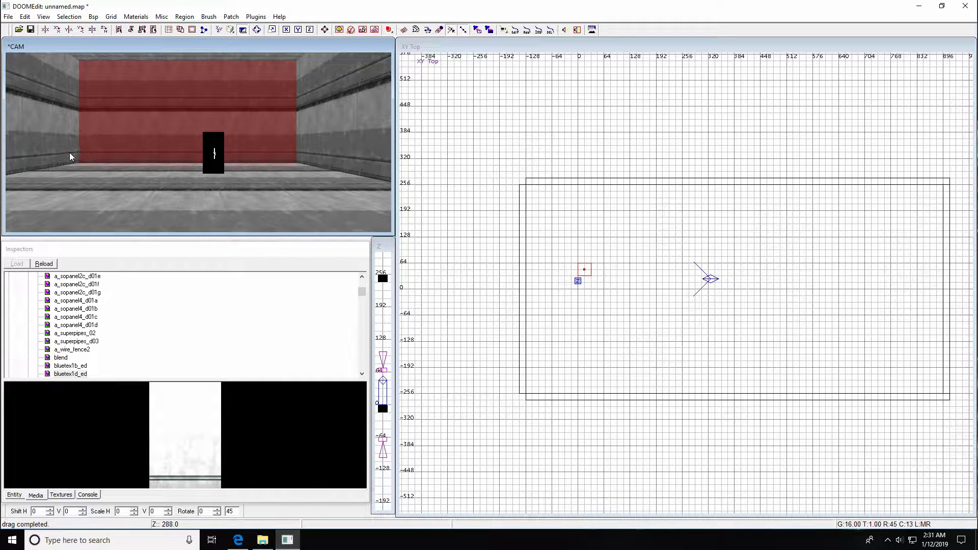
pyautogui.press('Right')
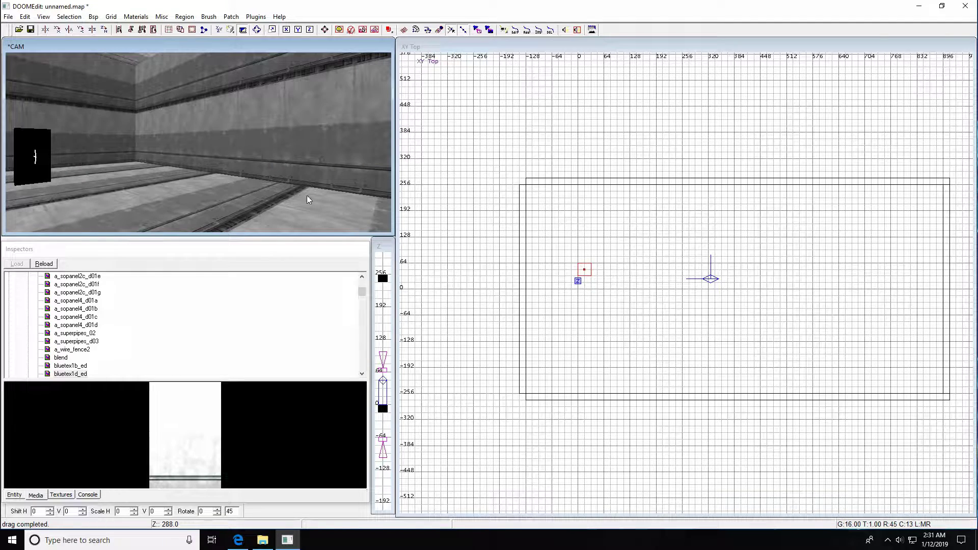
# Add a light entity to the room and nudge it slightly left and down
pyautogui.rightClick(741, 282)
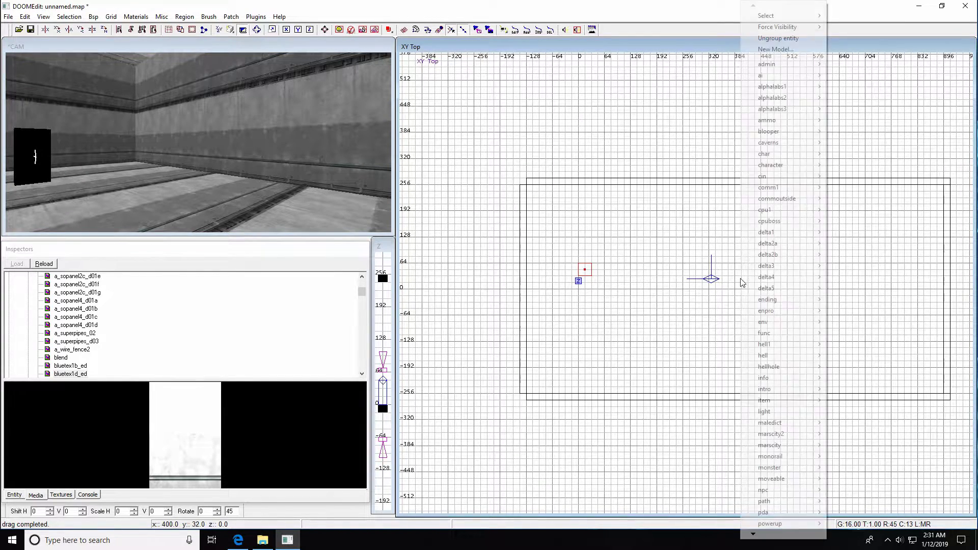
pyautogui.click(767, 412)
pyautogui.moveTo(747, 270); pyautogui.dragTo(740, 290)
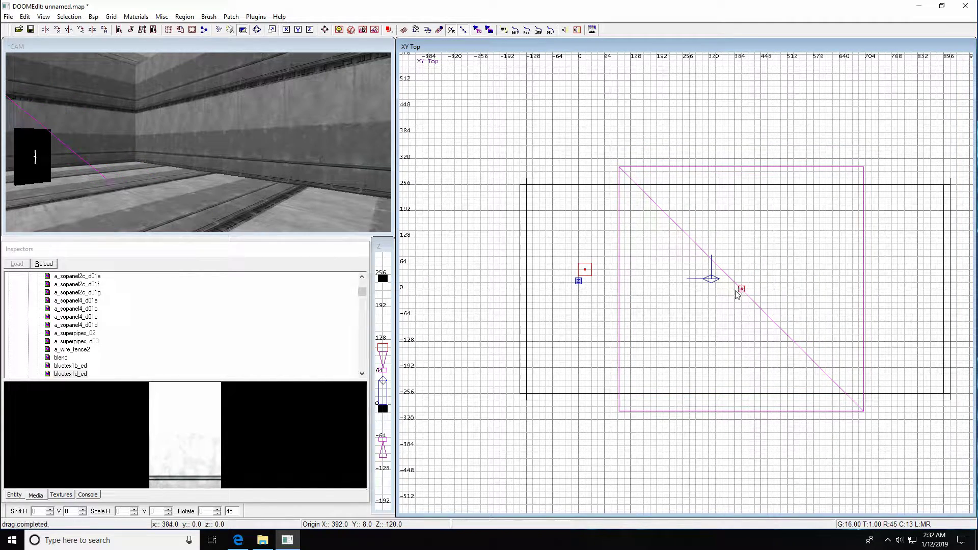
pyautogui.hotkey('ctrl', 'Tab')
pyautogui.hotkey('ctrl', 'Tab')
pyautogui.hotkey('ctrl', 'Tab')
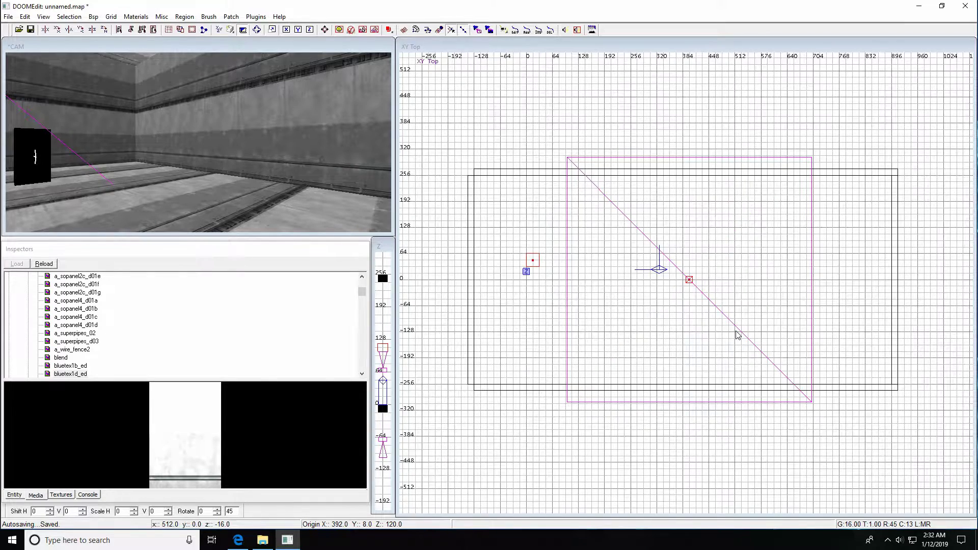
# Set the light's radius to 600 in the Light Editor, then show the XZ front view
pyautogui.press('j')
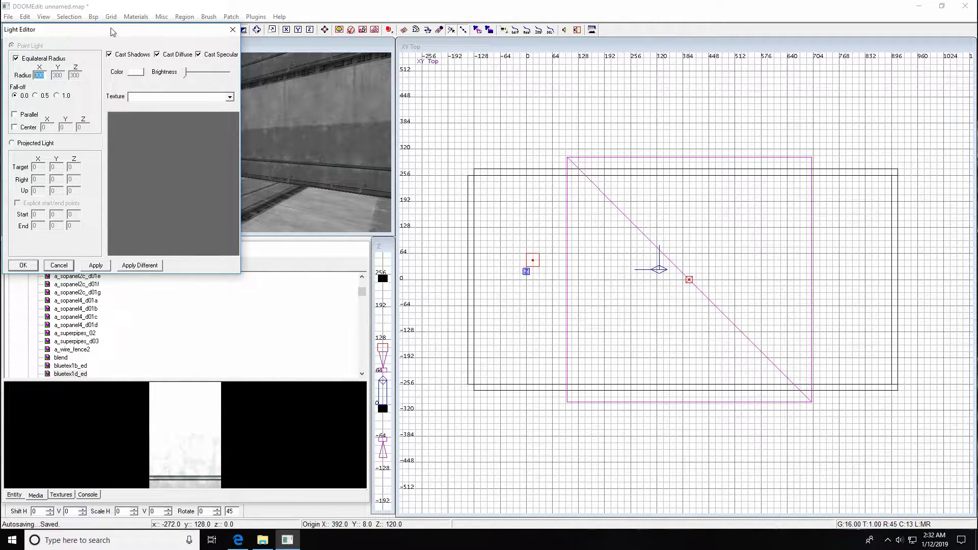
pyautogui.moveTo(113, 33); pyautogui.dragTo(257, 61)
pyautogui.write('500')
pyautogui.press('Return')
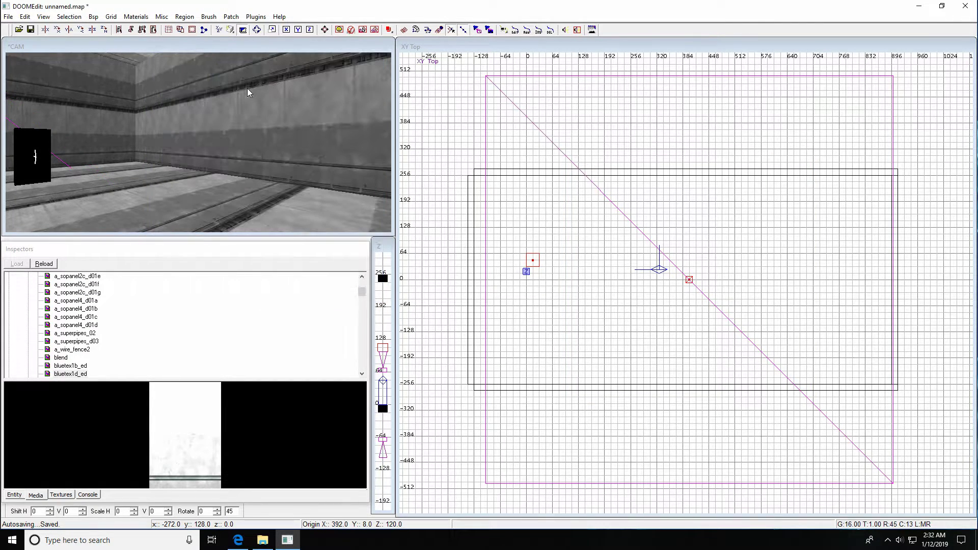
pyautogui.press('j')
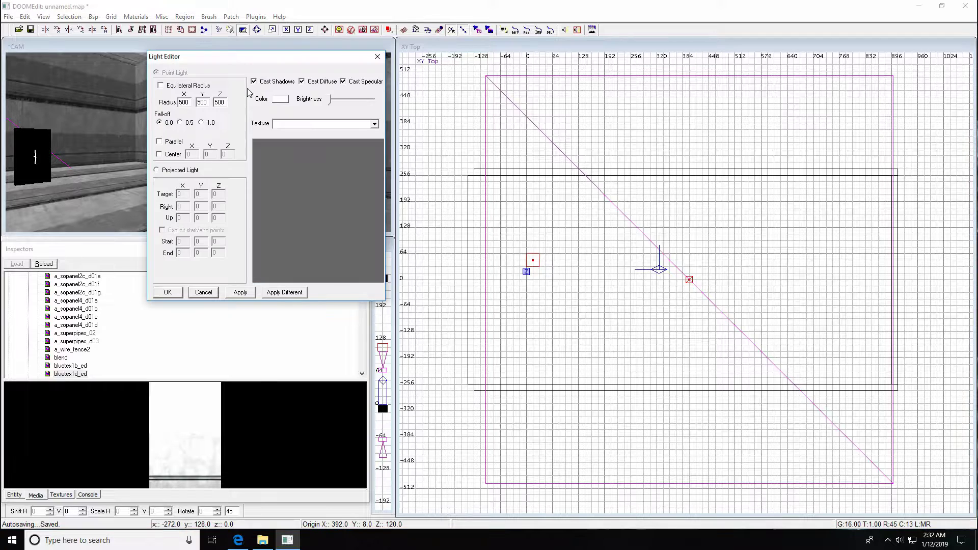
pyautogui.write('600')
pyautogui.press('Return')
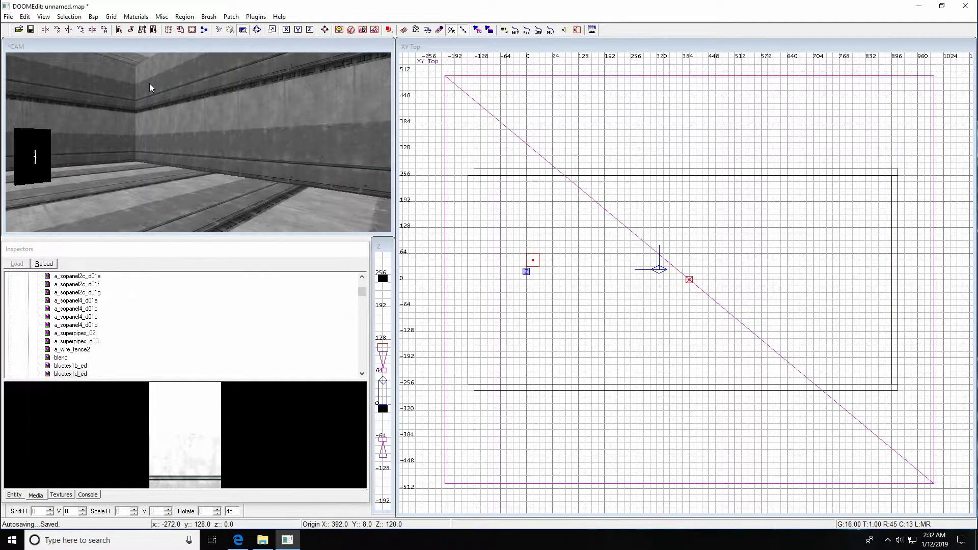
pyautogui.hotkey('ctrl', 'Tab')
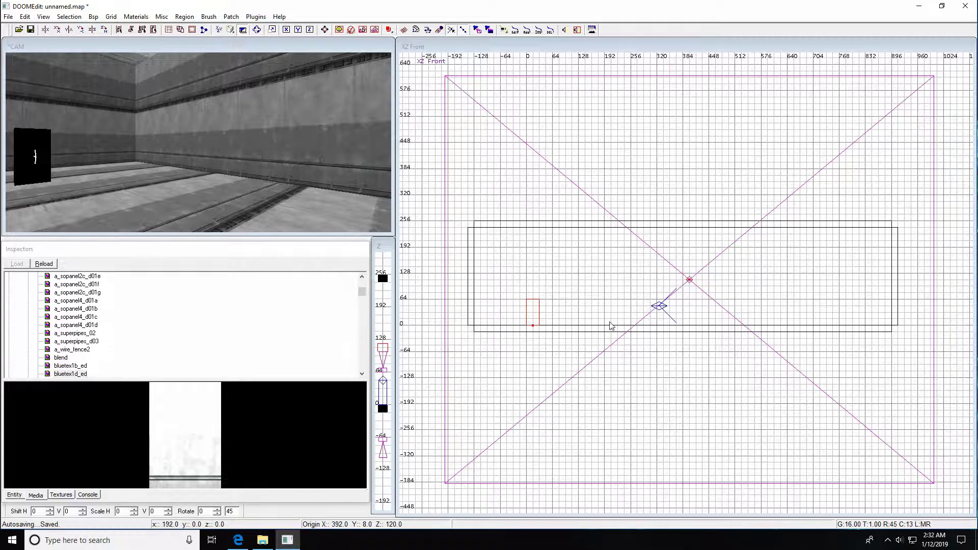
# Raise the light to about height 200 in the front view, previewing with realtime lighting (F3)
pyautogui.press('Escape')
pyautogui.press('F3')
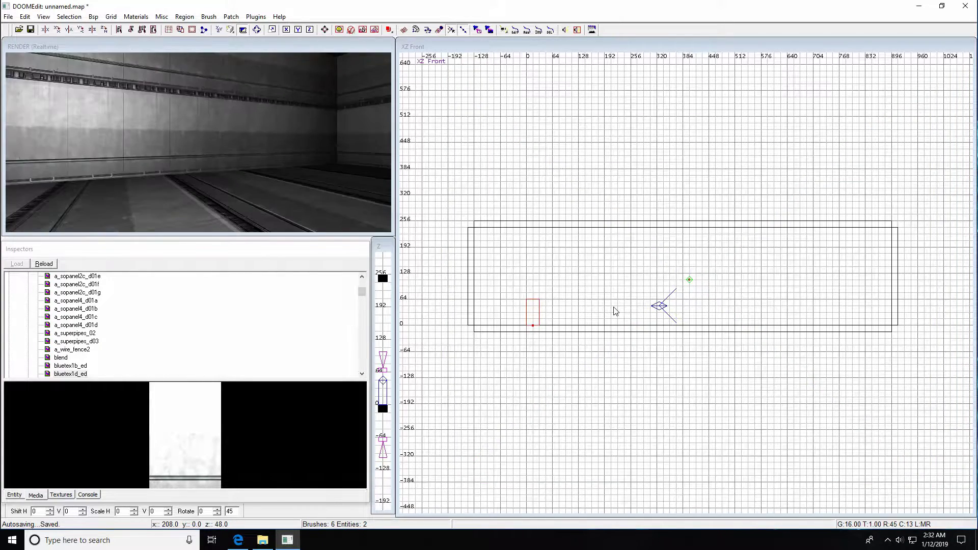
pyautogui.press('Left')
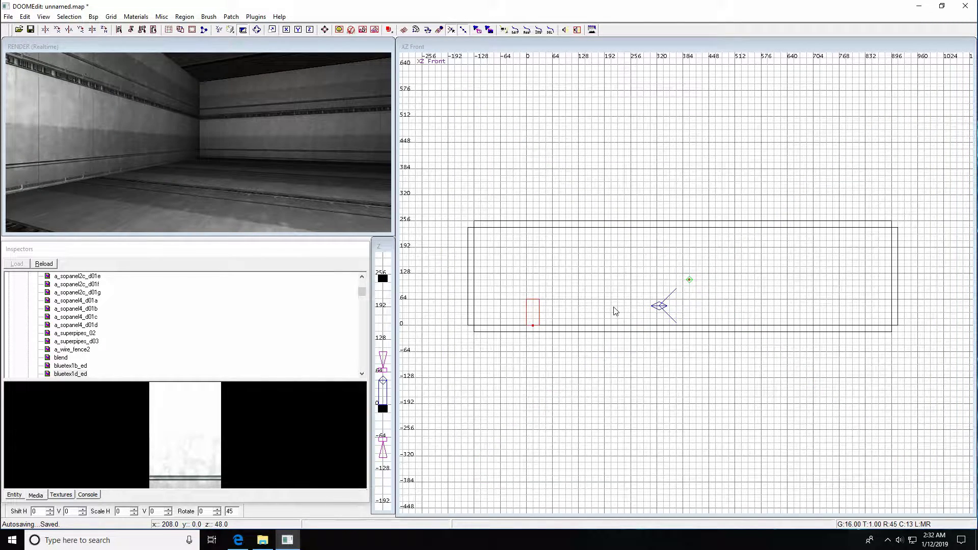
pyautogui.click(690, 282)
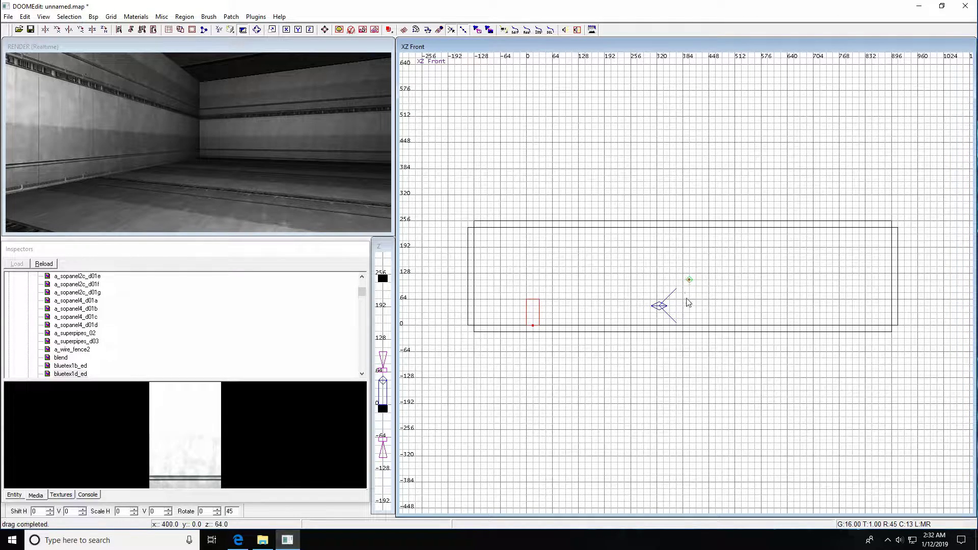
pyautogui.keyDown('shift'); pyautogui.click(689, 279); pyautogui.keyUp('shift')
pyautogui.moveTo(688, 277); pyautogui.dragTo(683, 266)
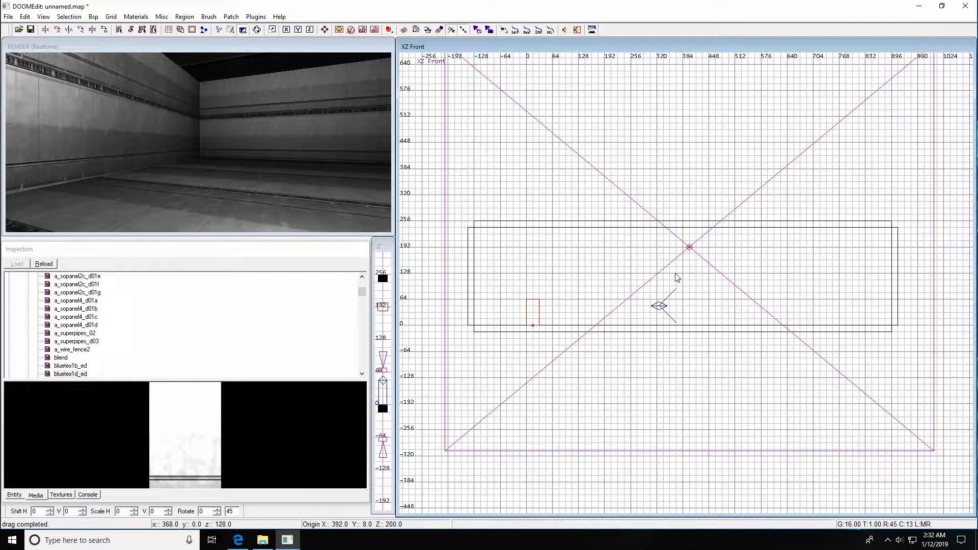
pyautogui.press('Escape')
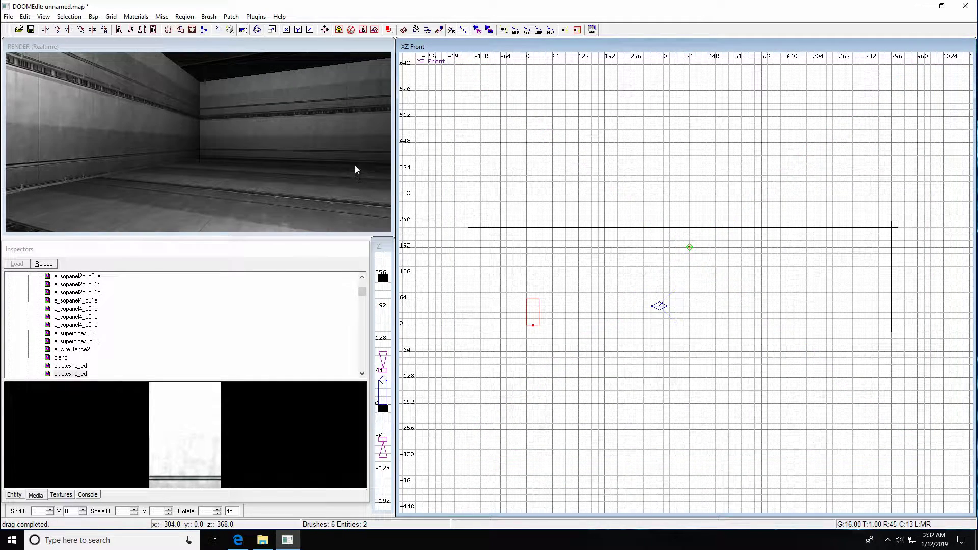
pyautogui.press('F3')
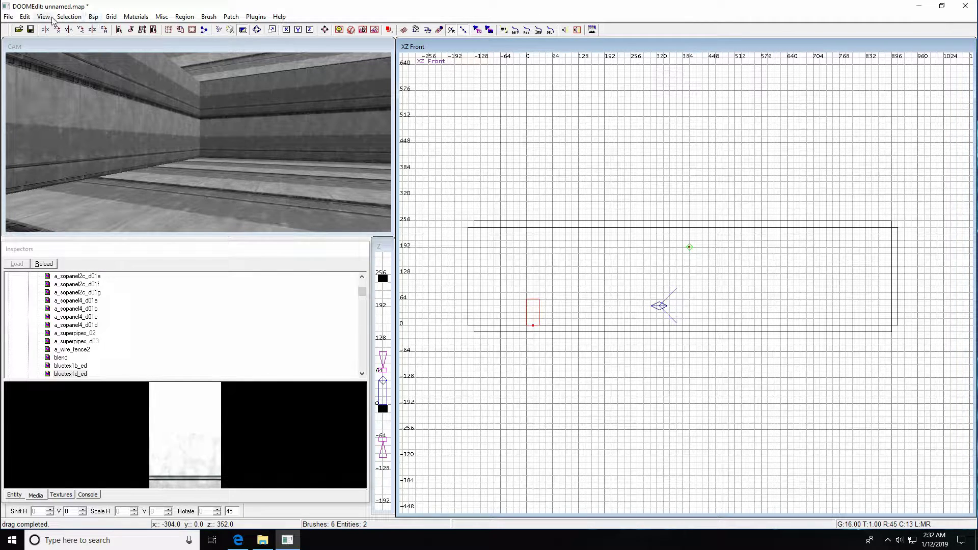
# Save the map as M1.map, dismiss the error message, and switch to File Explorer
pyautogui.click(8, 17)
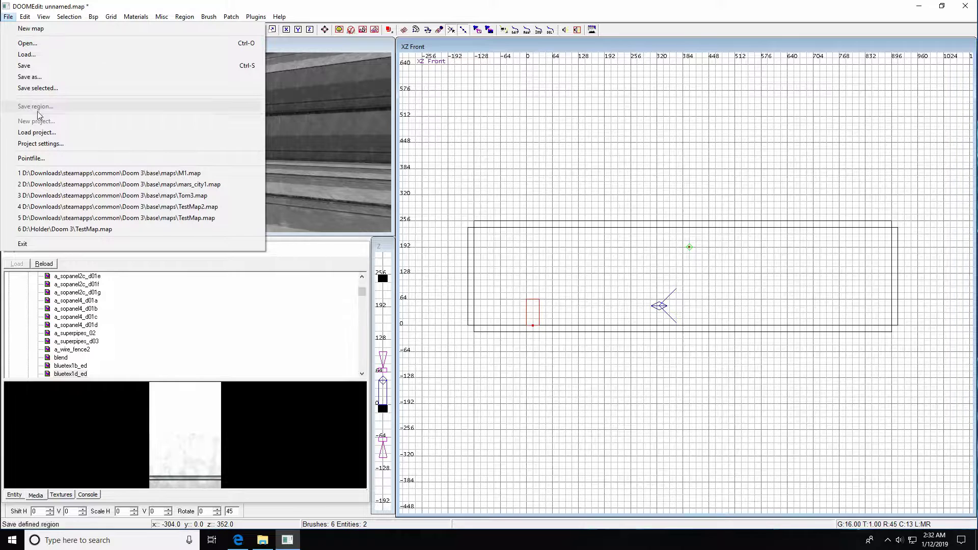
pyautogui.click(31, 76)
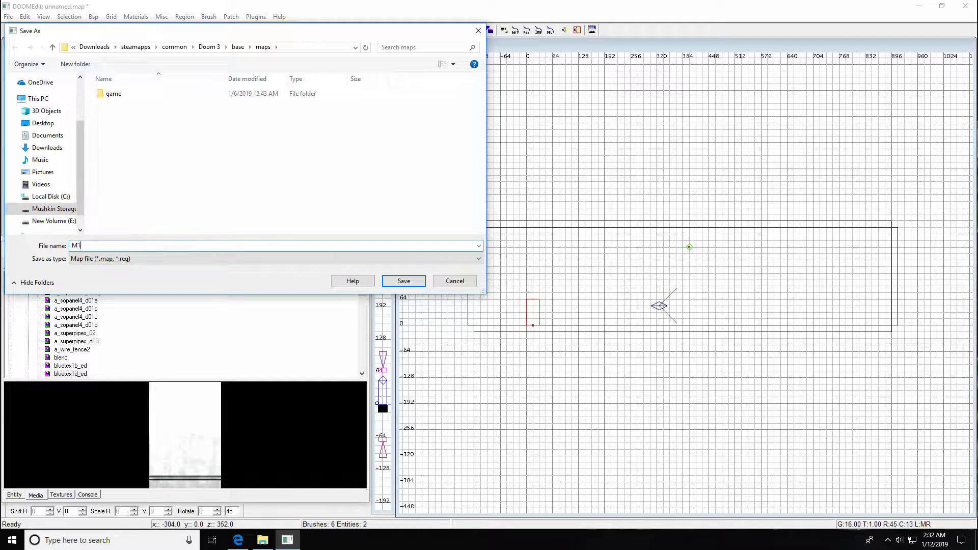
pyautogui.write('M1')
pyautogui.press('Return')
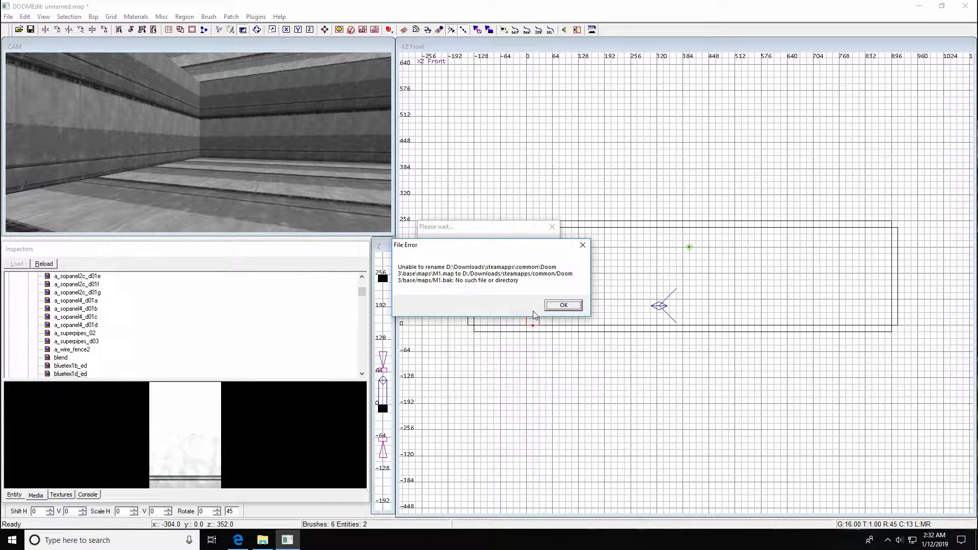
pyautogui.click(562, 305)
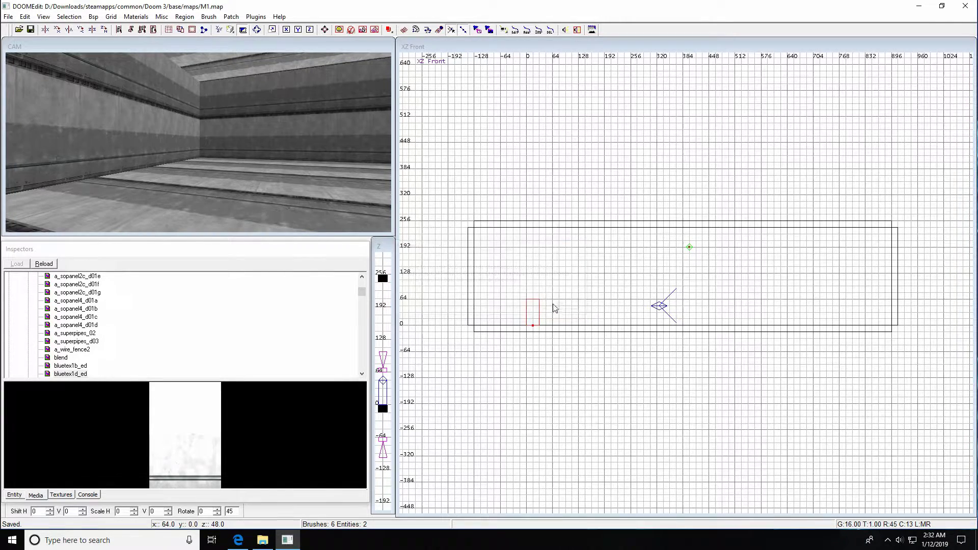
pyautogui.click(921, 7)
pyautogui.click(262, 540)
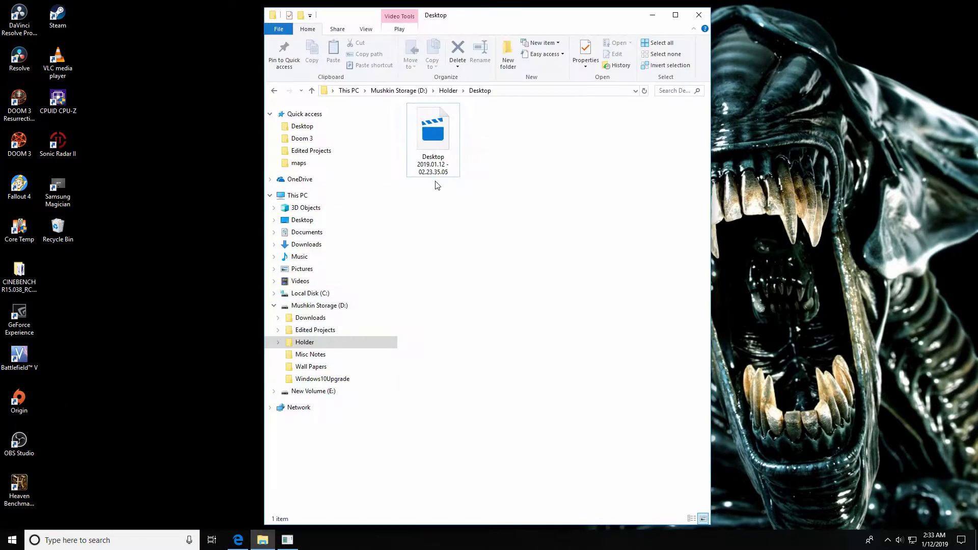
# Browse D: > Downloads > steamapps > common > Doom 3 > base > maps to confirm M1.map exists
pyautogui.click(308, 294)
pyautogui.doubleClick(314, 306)
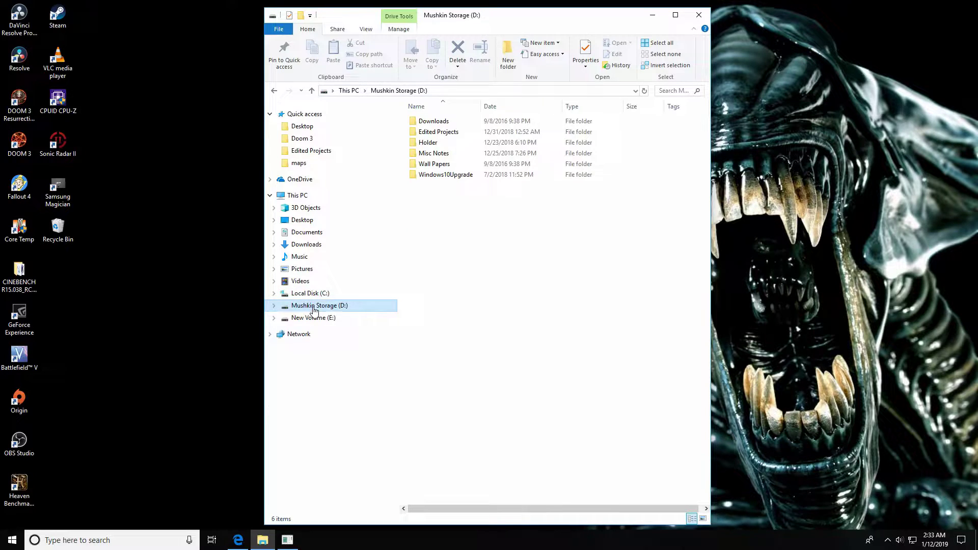
pyautogui.doubleClick(435, 122)
pyautogui.doubleClick(425, 133)
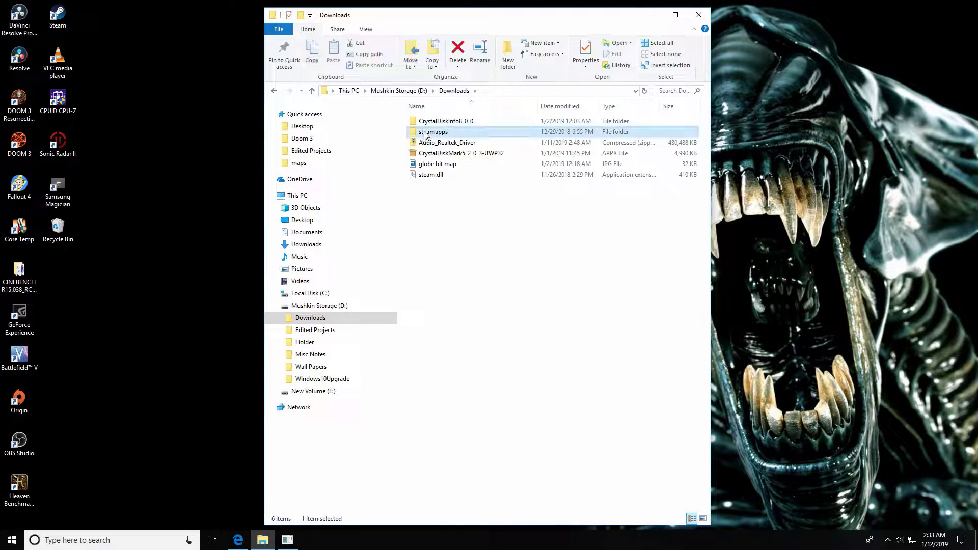
pyautogui.doubleClick(428, 122)
pyautogui.click(430, 126)
pyautogui.doubleClick(430, 123)
pyautogui.doubleClick(430, 123)
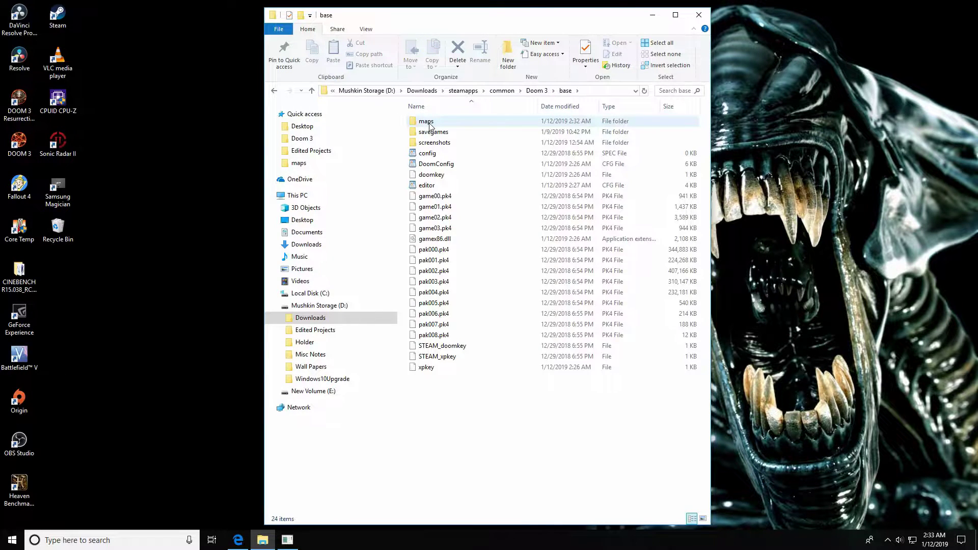
pyautogui.doubleClick(430, 123)
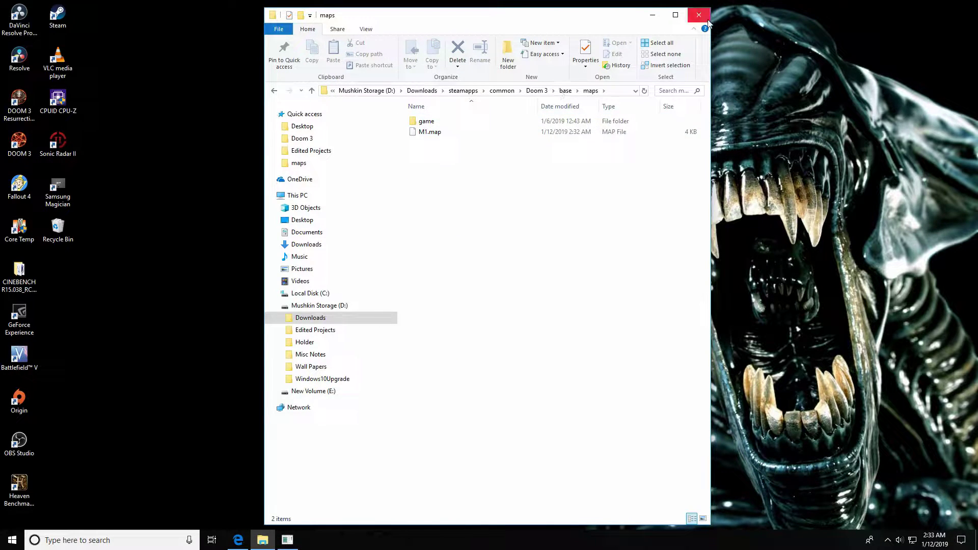
pyautogui.click(652, 16)
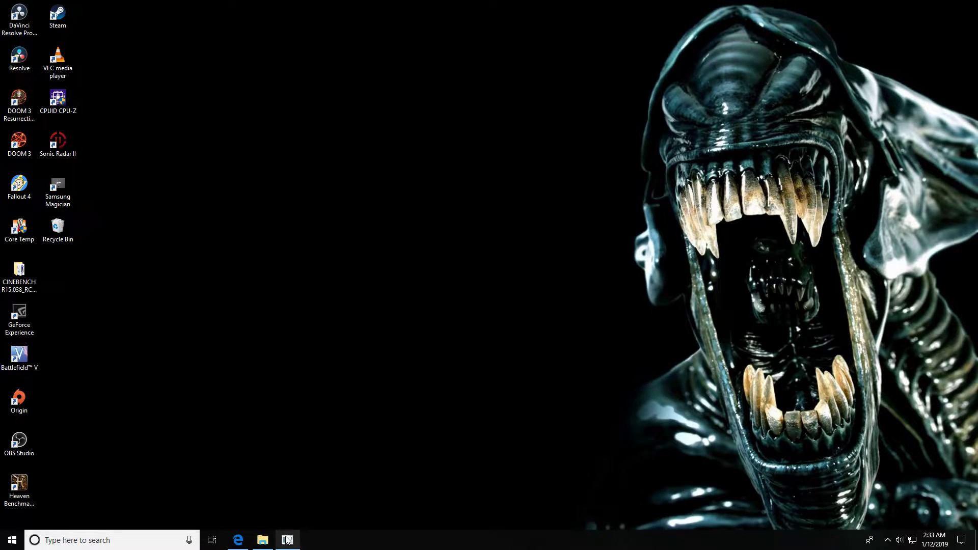
pyautogui.click(287, 540)
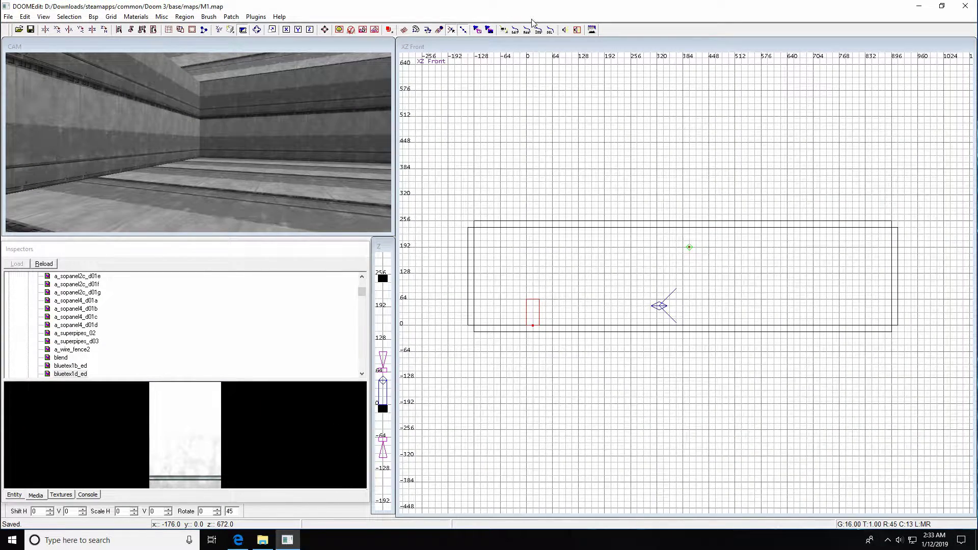
# Compile M1 with Bsp > bsp, then launch Doom 3
pyautogui.click(97, 17)
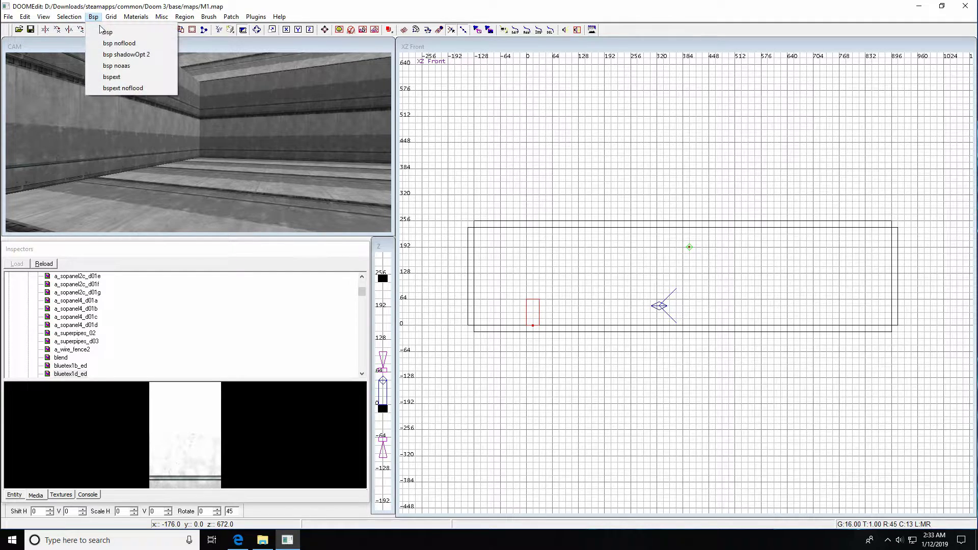
pyautogui.click(105, 32)
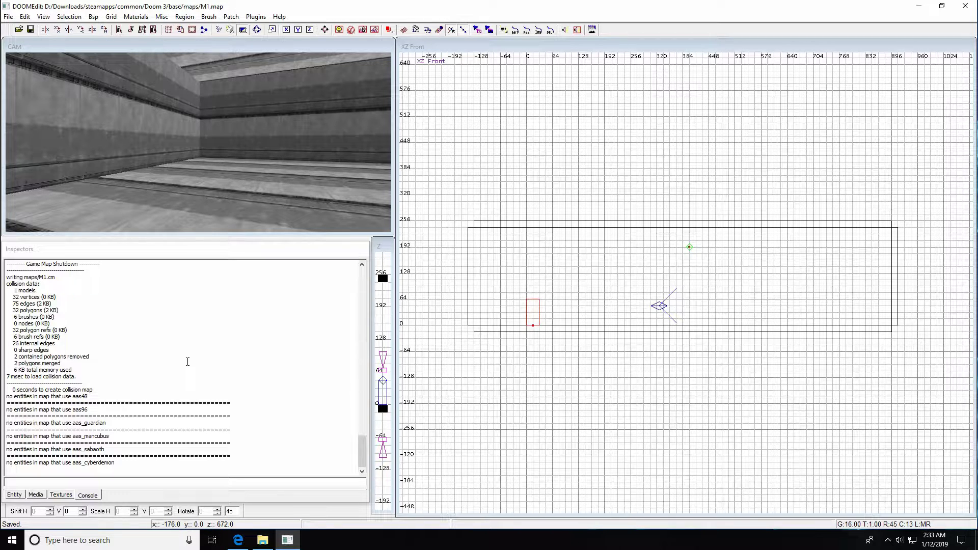
pyautogui.hotkey('alt', 'F4')
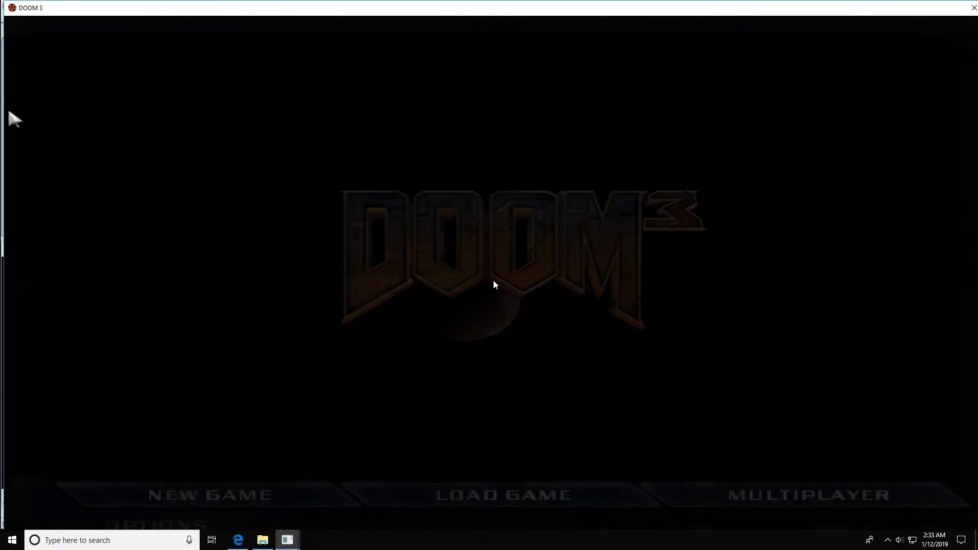
# Load the map in the Doom 3 console with 'map m1', after the mistyped 'maps m1' fails
pyautogui.hotkey('ctrl', 'alt', '`')
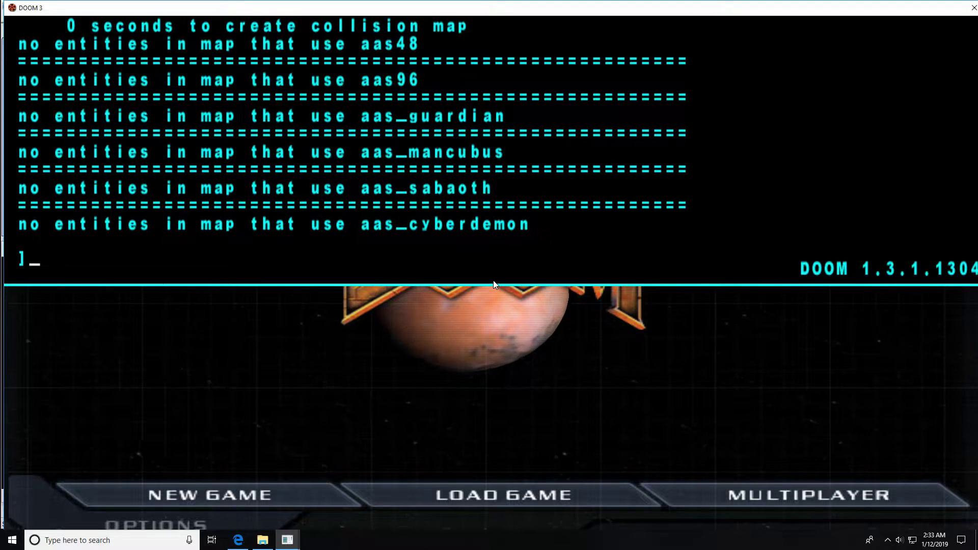
pyautogui.write('maps m1')
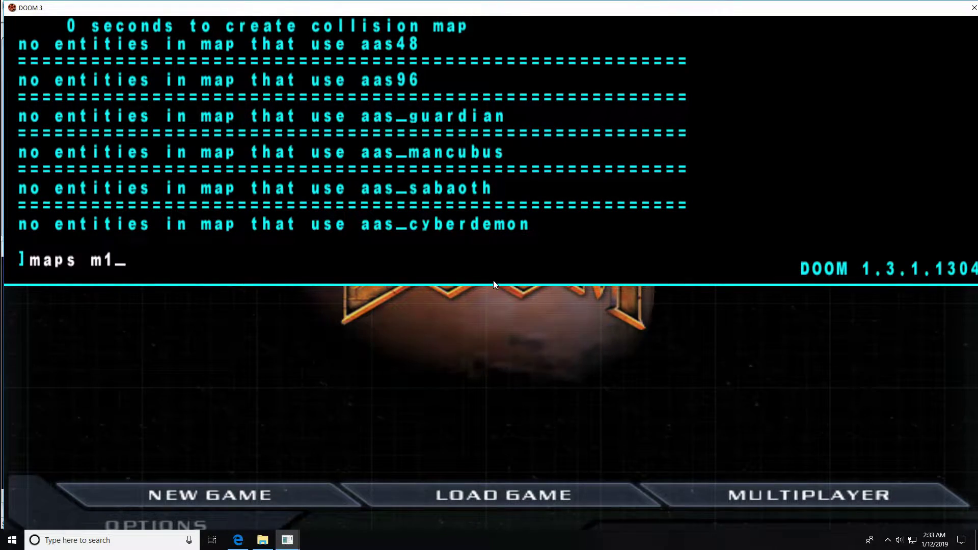
pyautogui.press('Return')
pyautogui.write('map')
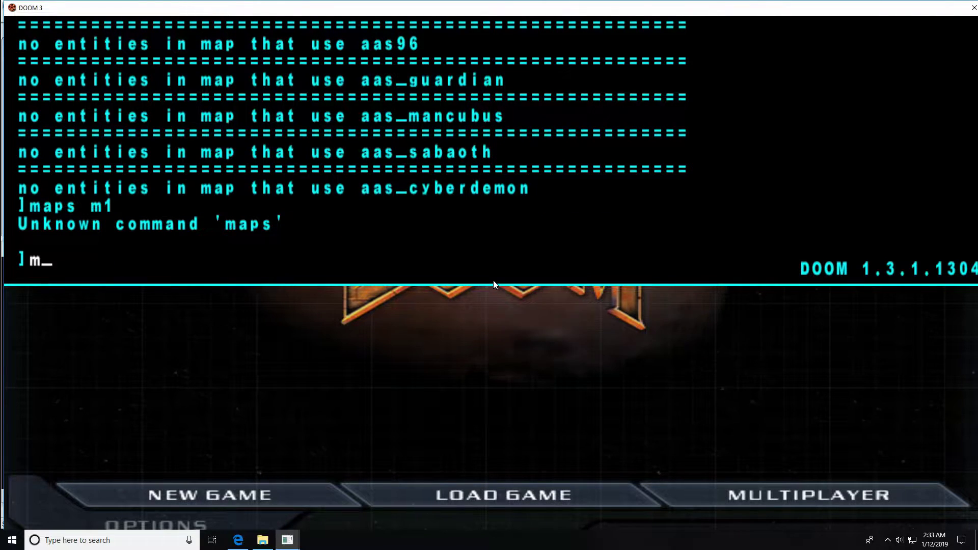
pyautogui.write(' m1')
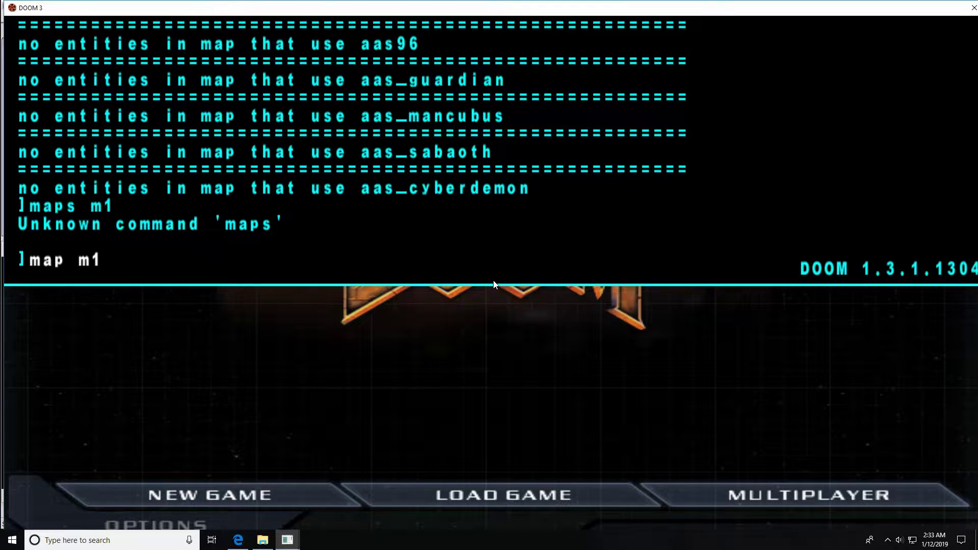
pyautogui.press('Return')
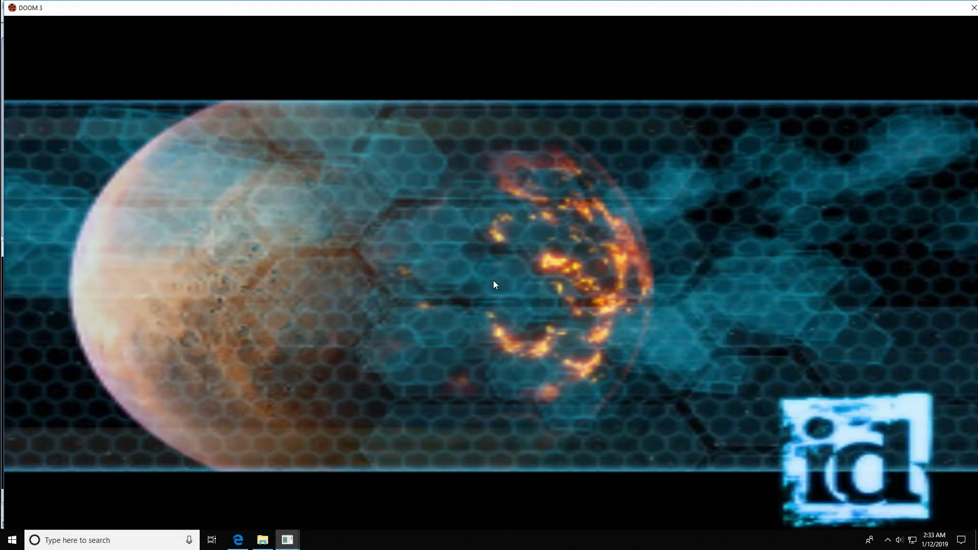